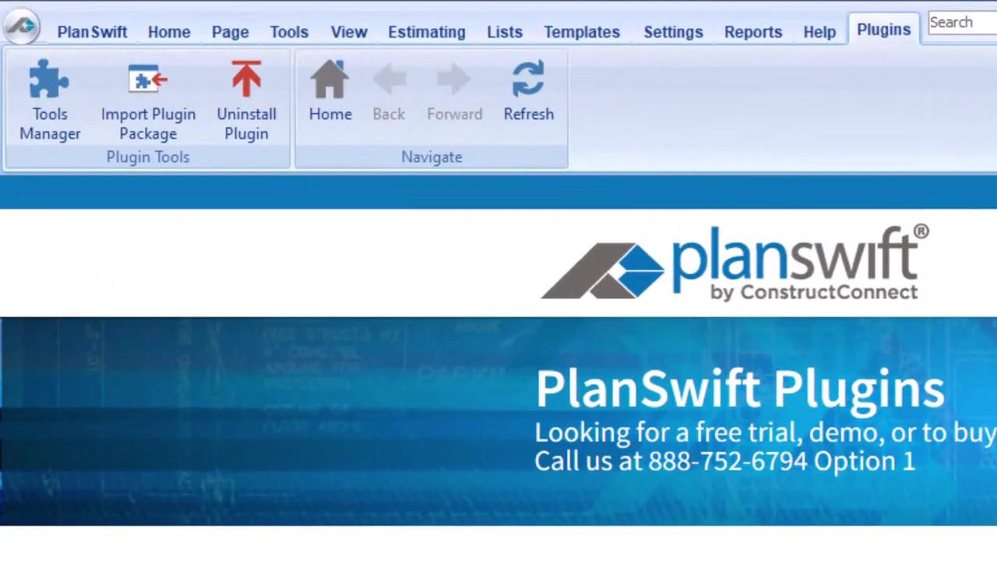
Import the Concrete Starter Packv1.0b09 plugin package, agree to its terms, and install it
left_click(139, 100)
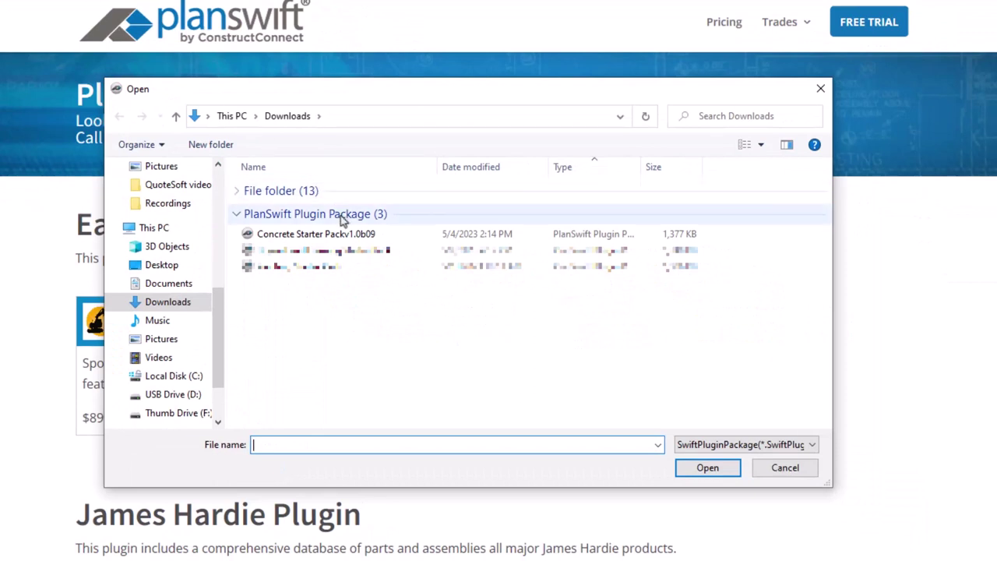
left_click(352, 241)
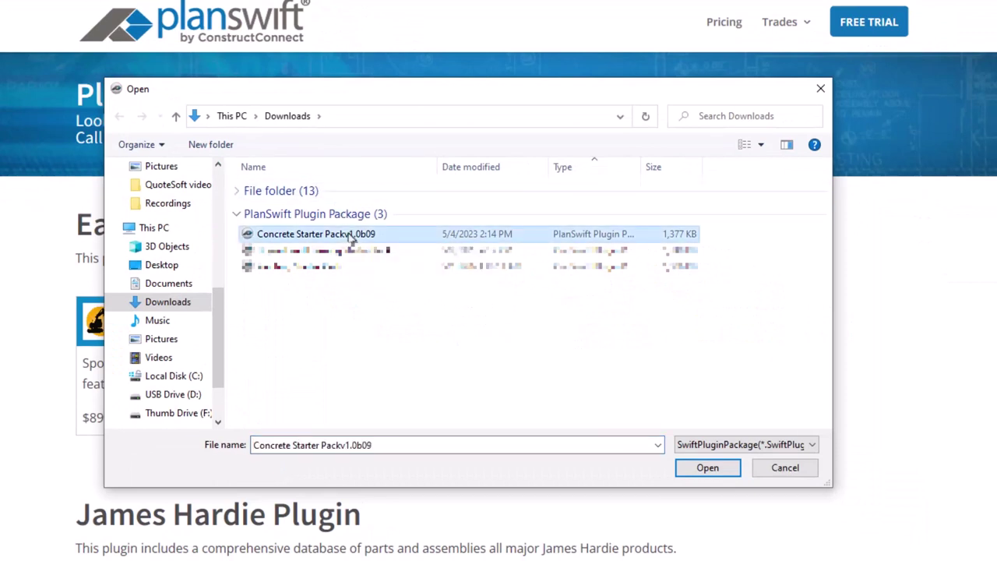
double_click(351, 237)
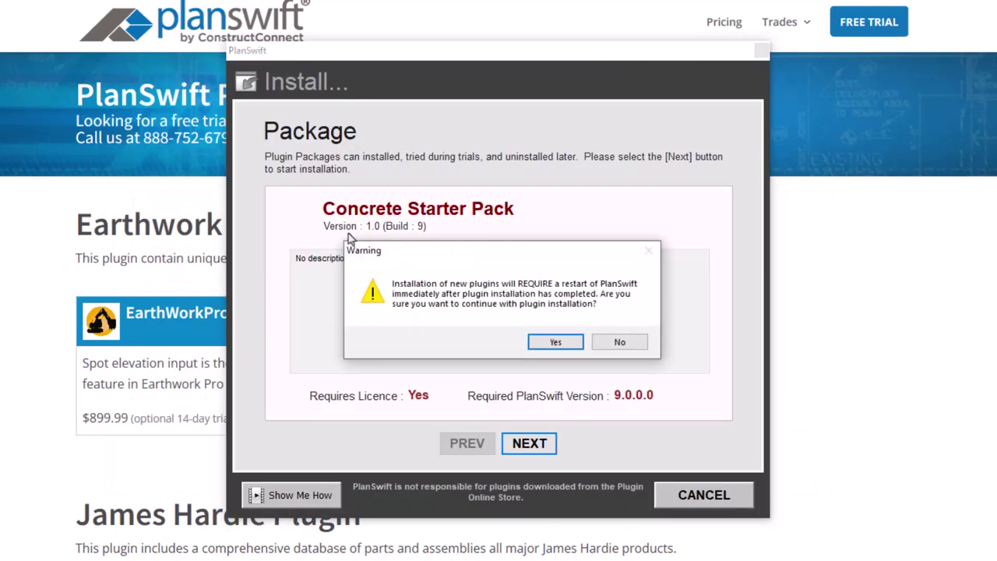
left_click(567, 343)
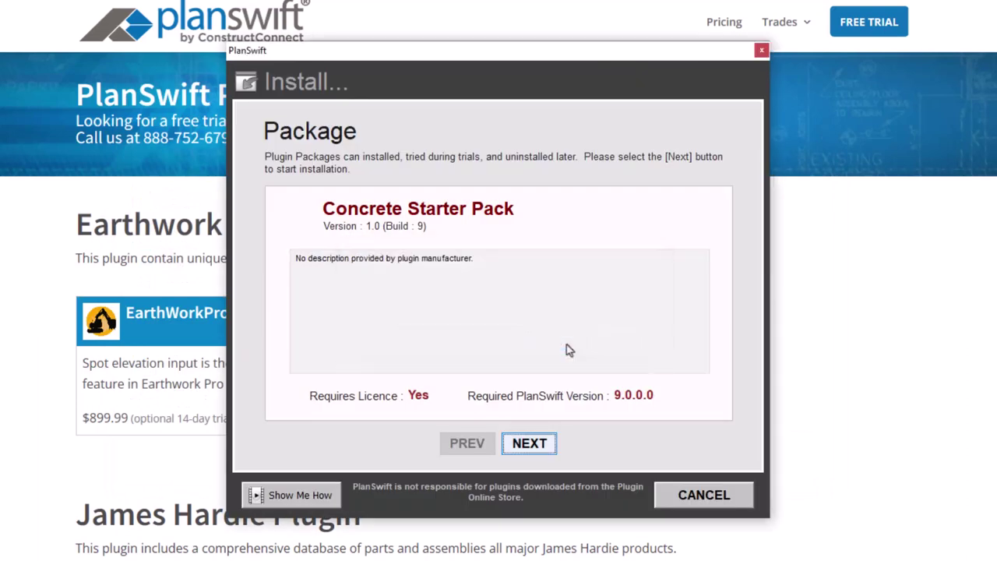
key("Return")
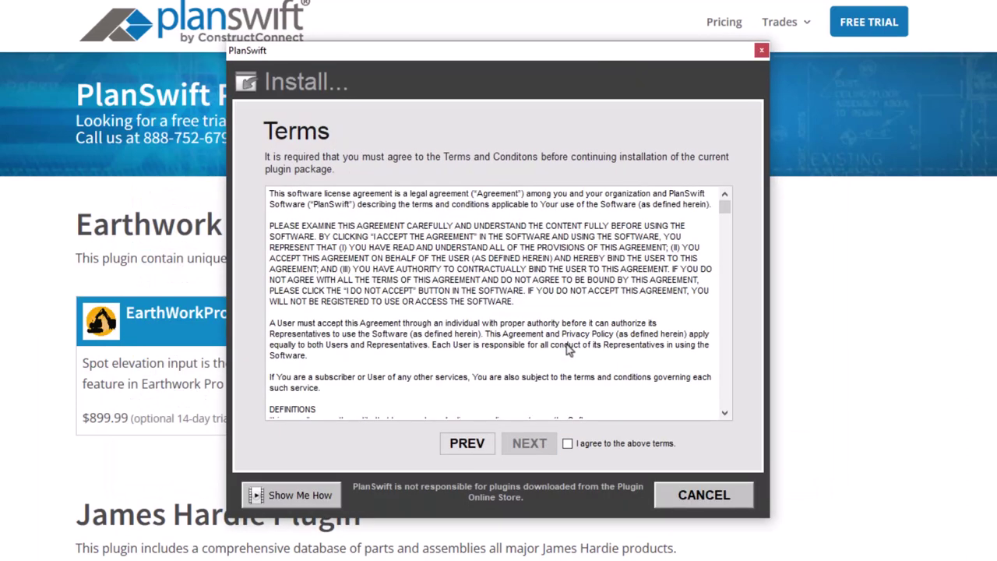
left_click(567, 444)
left_click(529, 444)
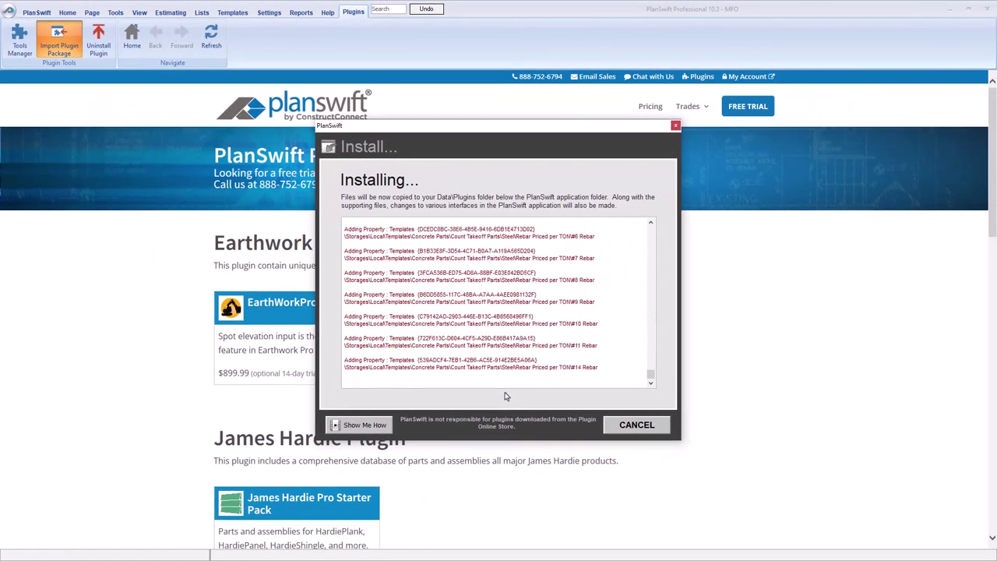
left_click(470, 309)
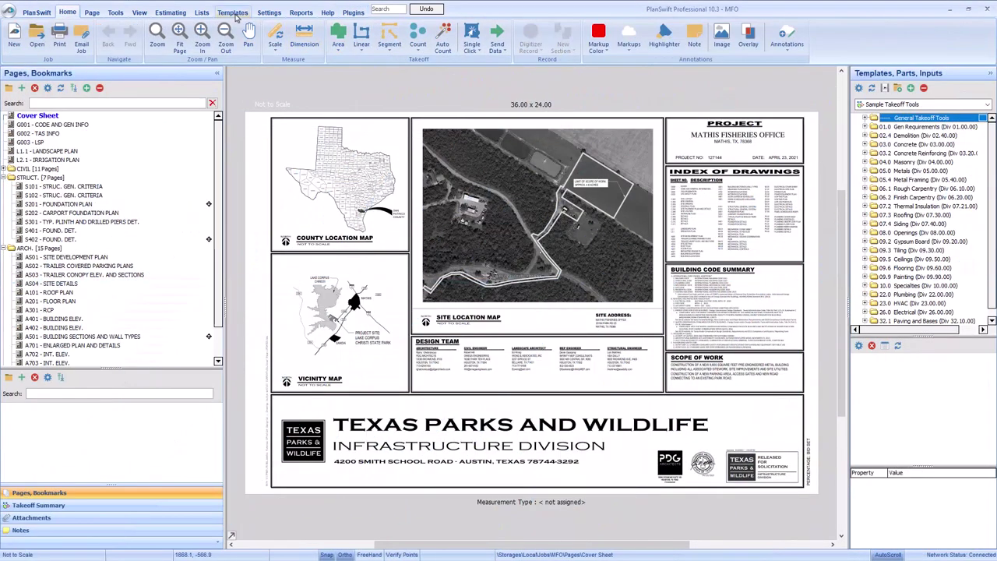
Show the Concrete Assemblies templates, glancing at Concrete Parts before returning
left_click(236, 16)
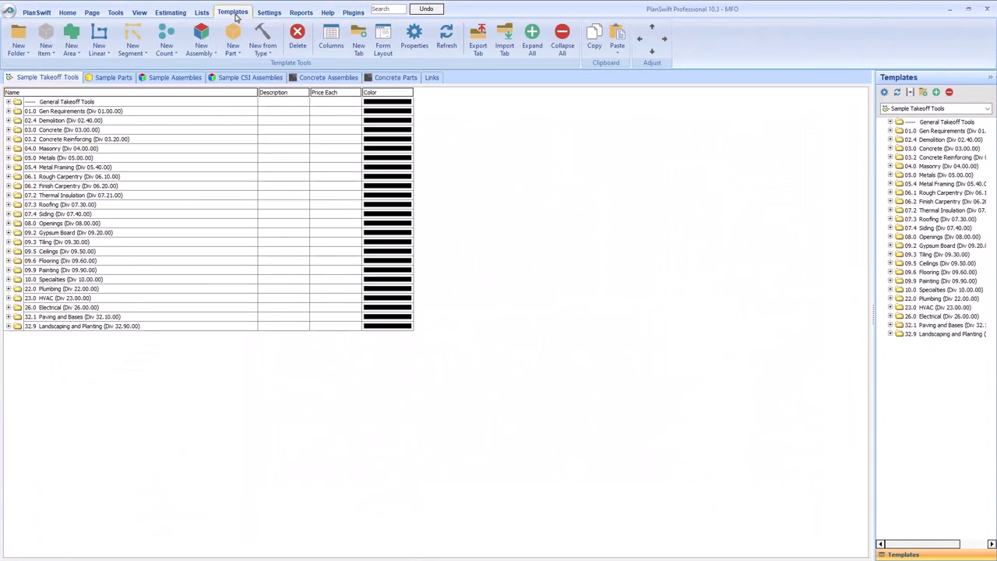
left_click(333, 80)
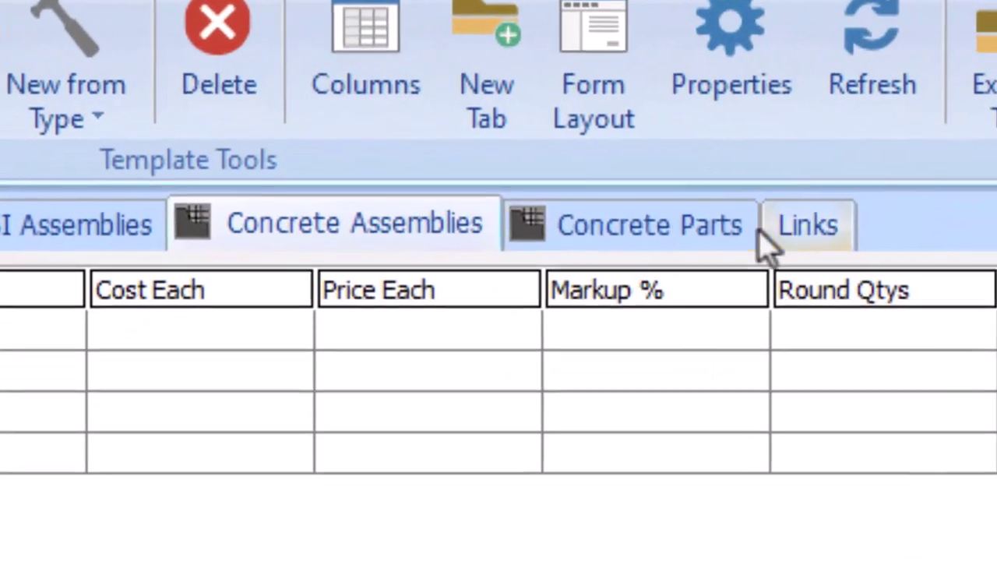
left_click(415, 77)
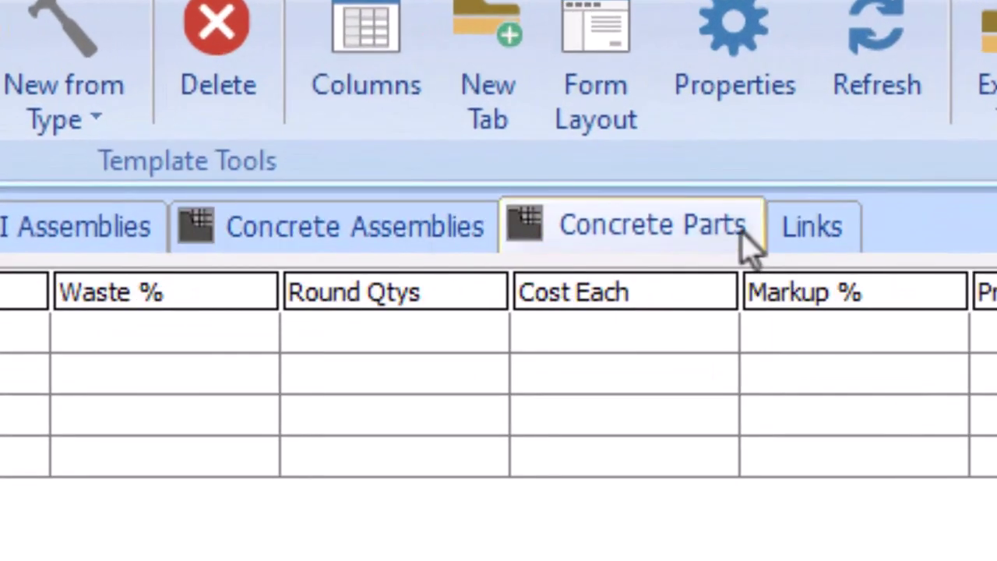
left_click(441, 241)
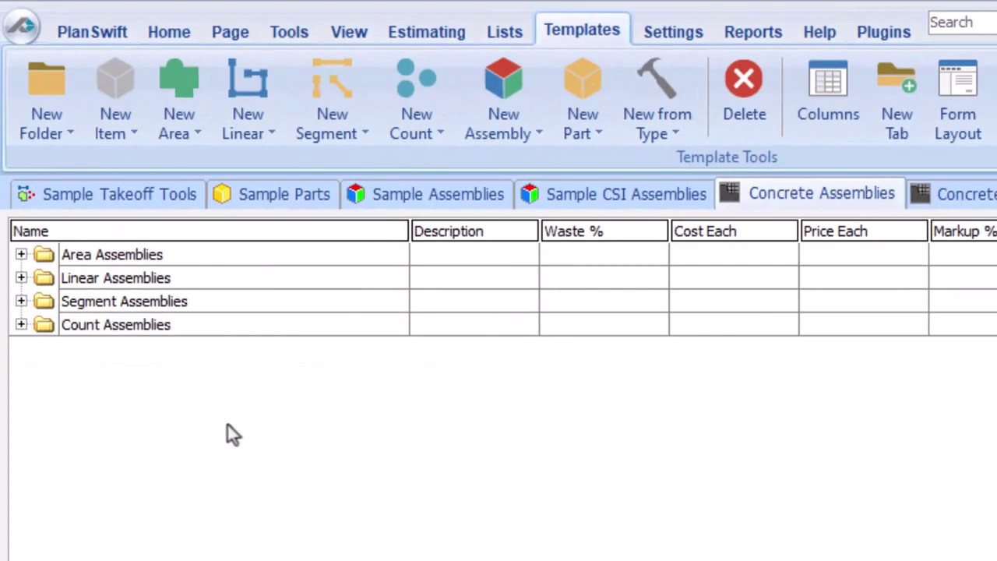
Expand the Area, Linear, Segment and Count Assemblies folders
left_click(46, 303)
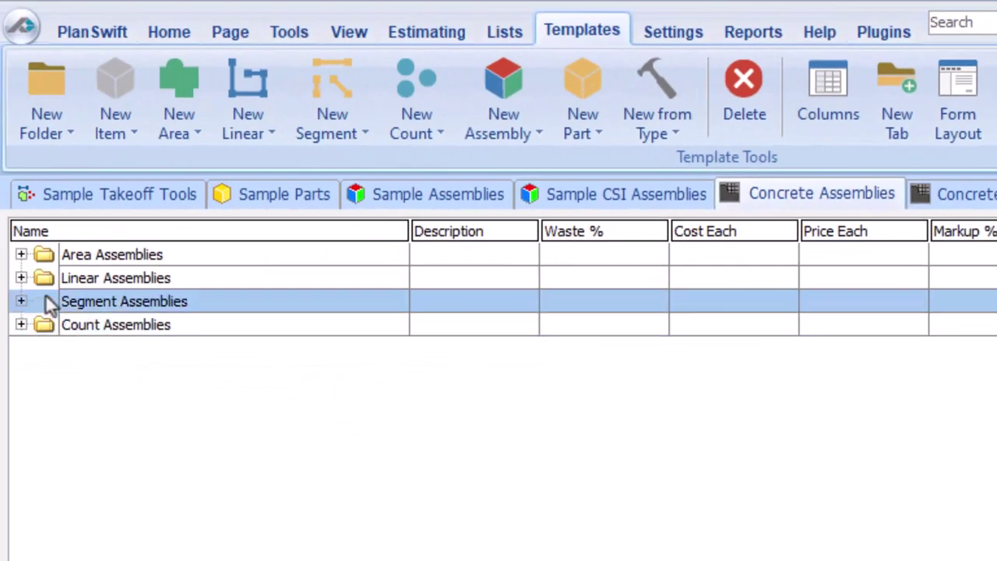
left_click(21, 255)
left_click(21, 255)
left_click(23, 325)
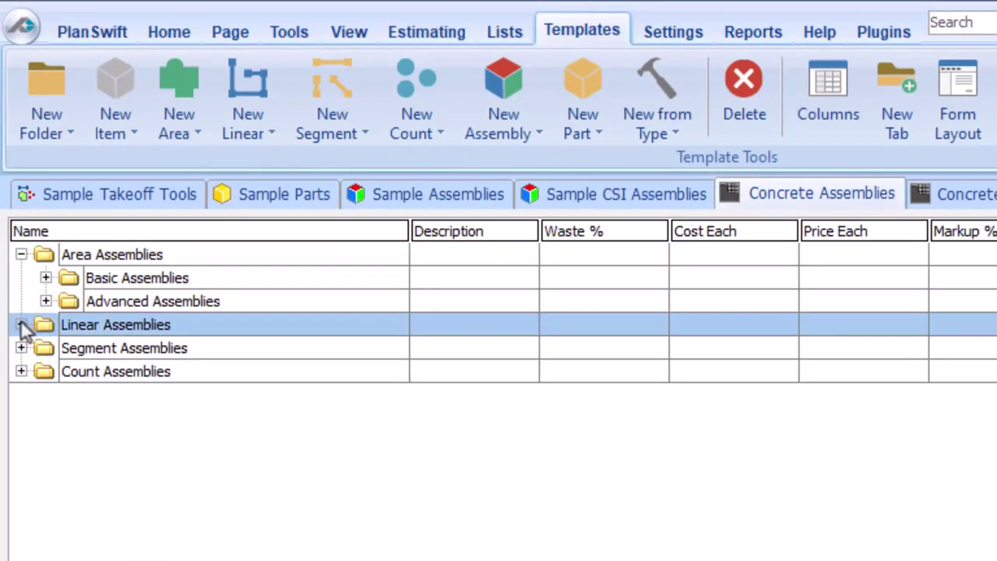
left_click(21, 325)
left_click(21, 395)
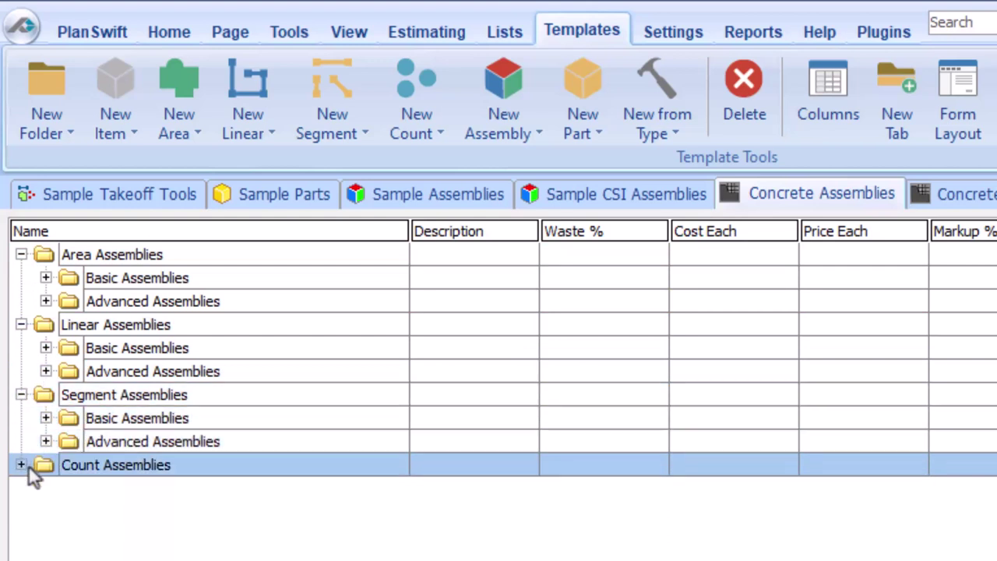
left_click(21, 465)
Expand linear Basic Assemblies and the Footing FT assembly to see its parts
left_click(65, 349)
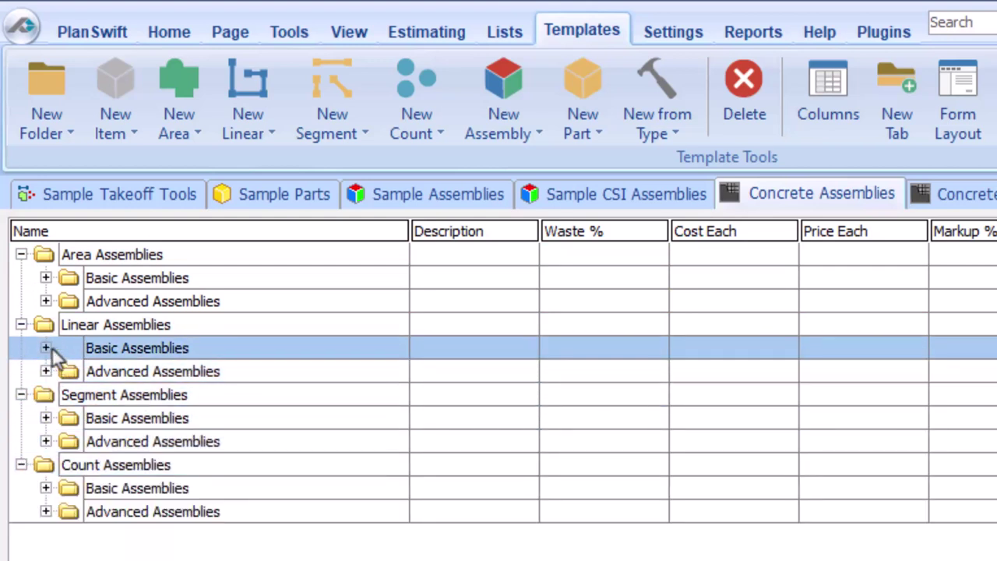
left_click(46, 348)
left_click(67, 372)
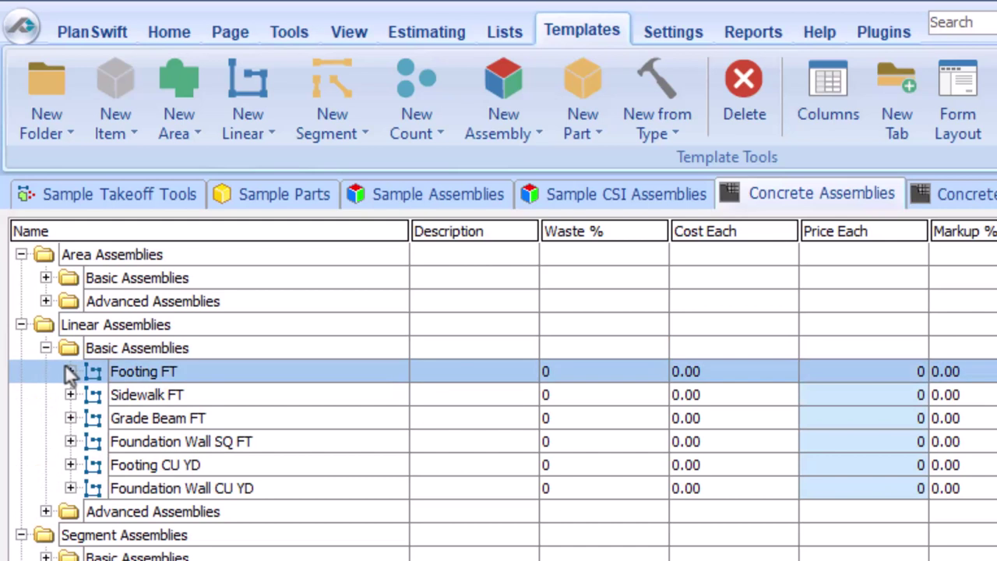
left_click(69, 372)
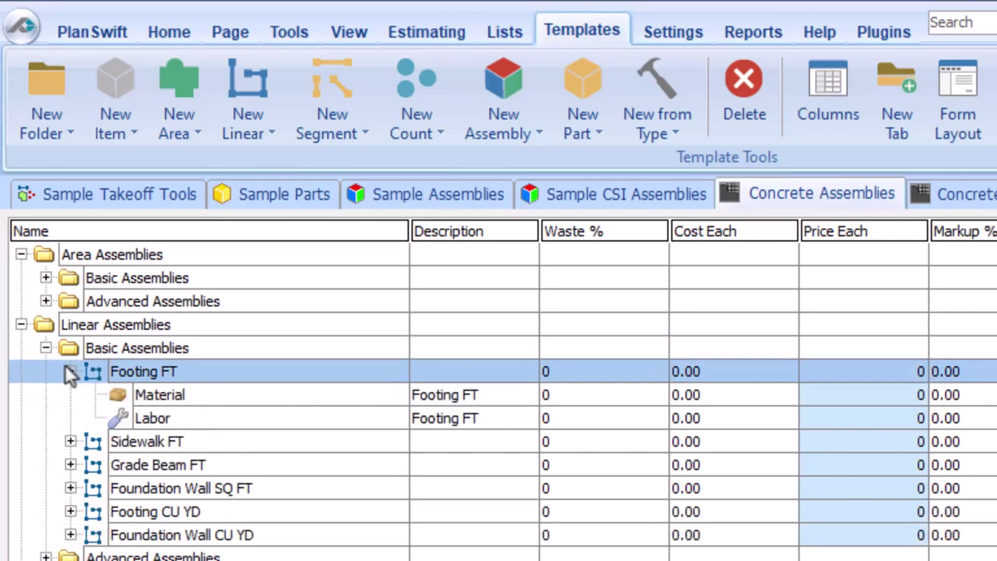
left_click(49, 512)
Expand linear Advanced Assemblies and the Continuous Footing, Grade Beam and Foundation Wall assemblies
left_click(44, 557)
left_click(45, 71)
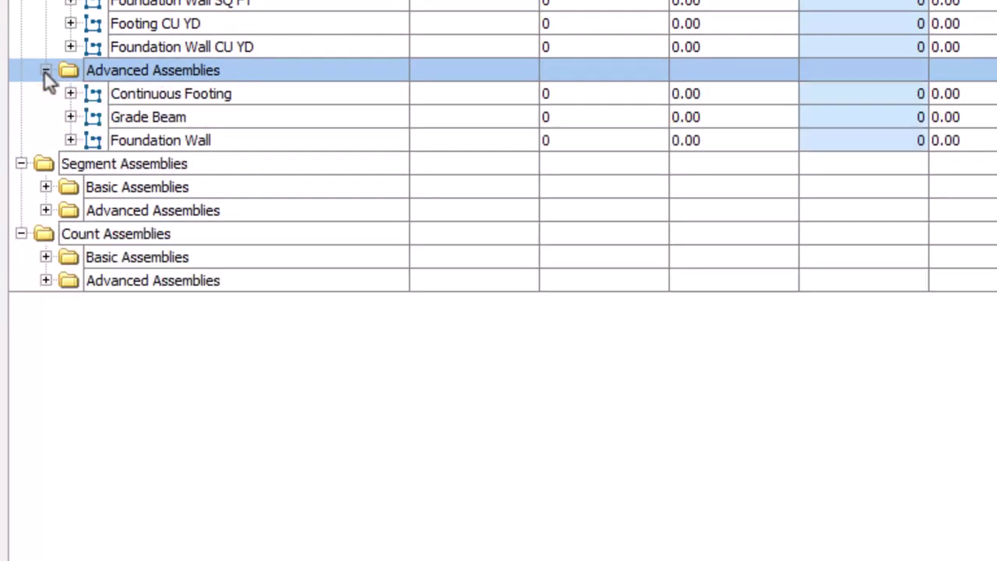
left_click(70, 93)
left_click(69, 93)
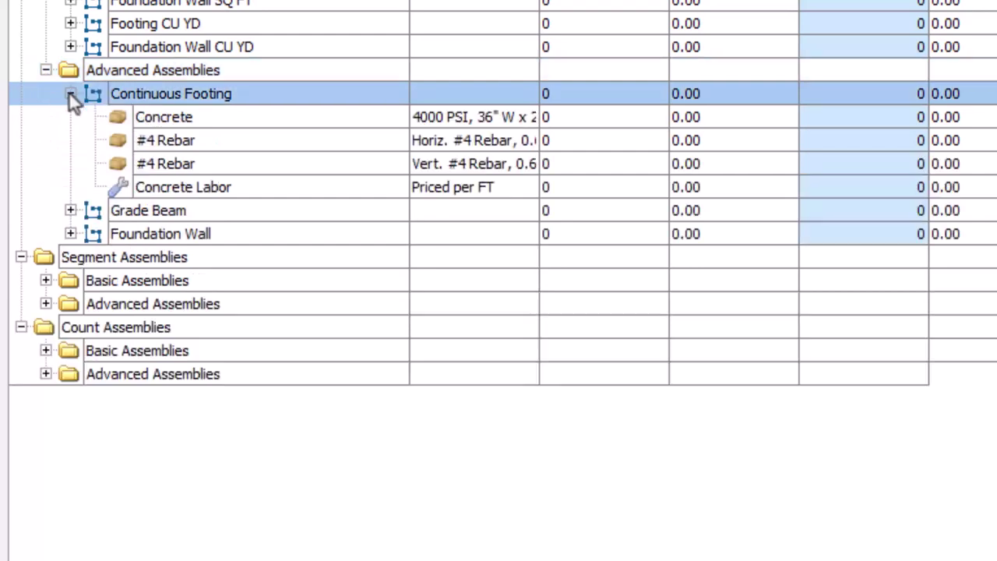
left_click(88, 189)
left_click(70, 209)
left_click(70, 209)
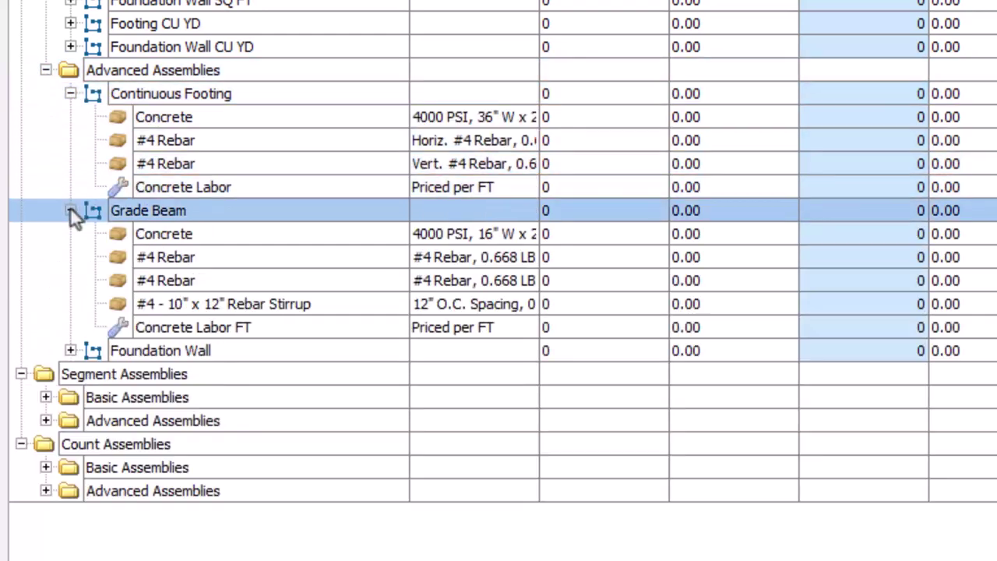
left_click(84, 257)
left_click(72, 349)
left_click(72, 349)
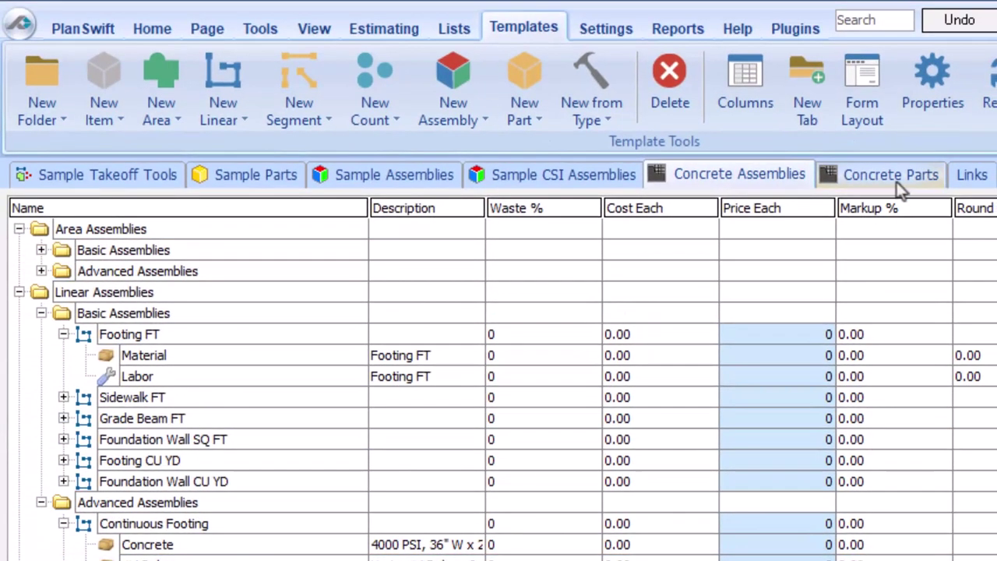
In Concrete Parts, expand Linear Takeoff Parts and its Base folder with the Gravel part
left_click(897, 182)
left_click(292, 249)
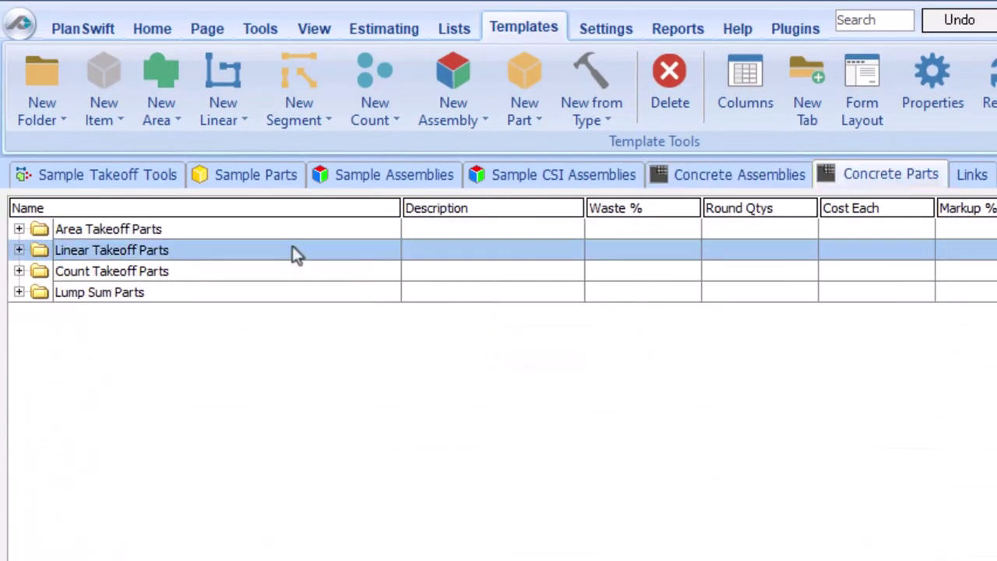
left_click(18, 250)
left_click(33, 270)
left_click(41, 271)
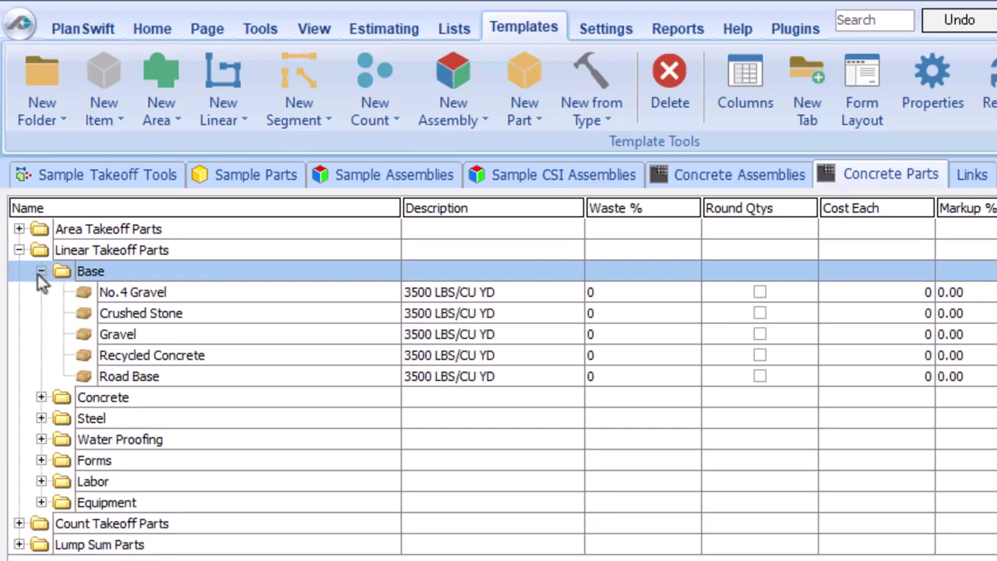
left_click(48, 343)
Expand the Concrete, Steel, Anchor Bolts and Water Proofing folders, then return to the drawing page
left_click(40, 397)
left_click(41, 397)
left_click(40, 441)
left_click(40, 461)
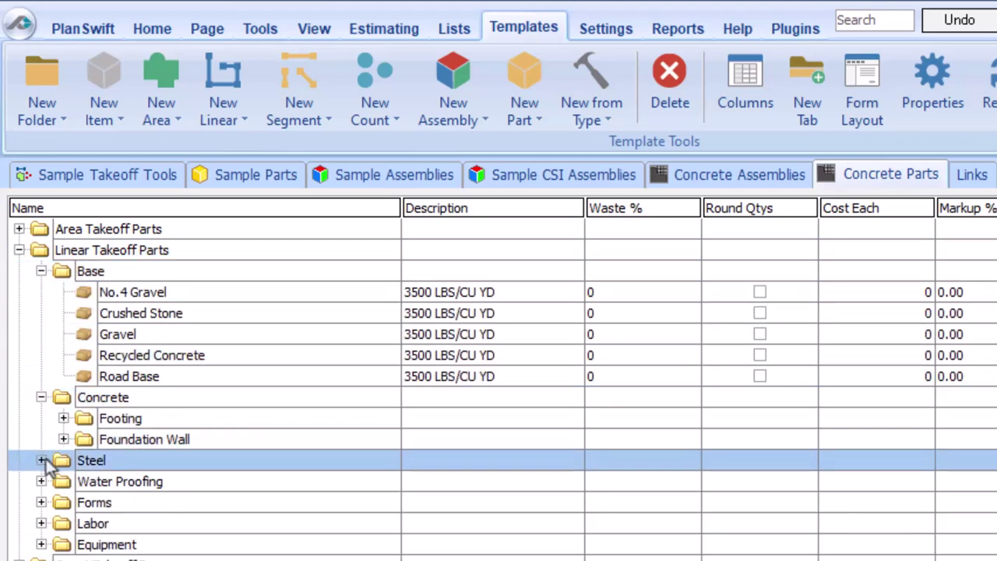
left_click(40, 460)
left_click(52, 458)
left_click(18, 298)
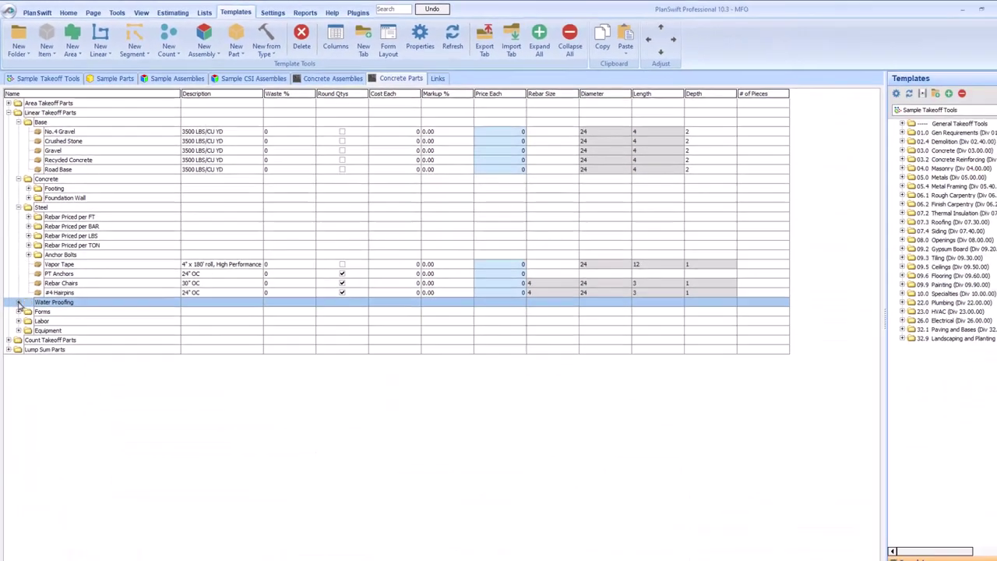
left_click(18, 298)
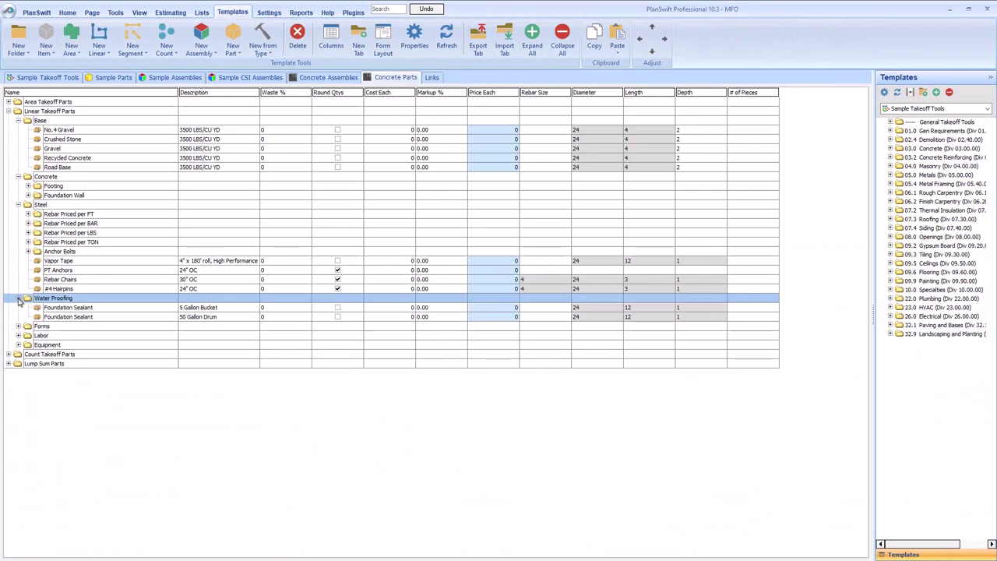
left_click(70, 218)
left_click(50, 111)
left_click(67, 12)
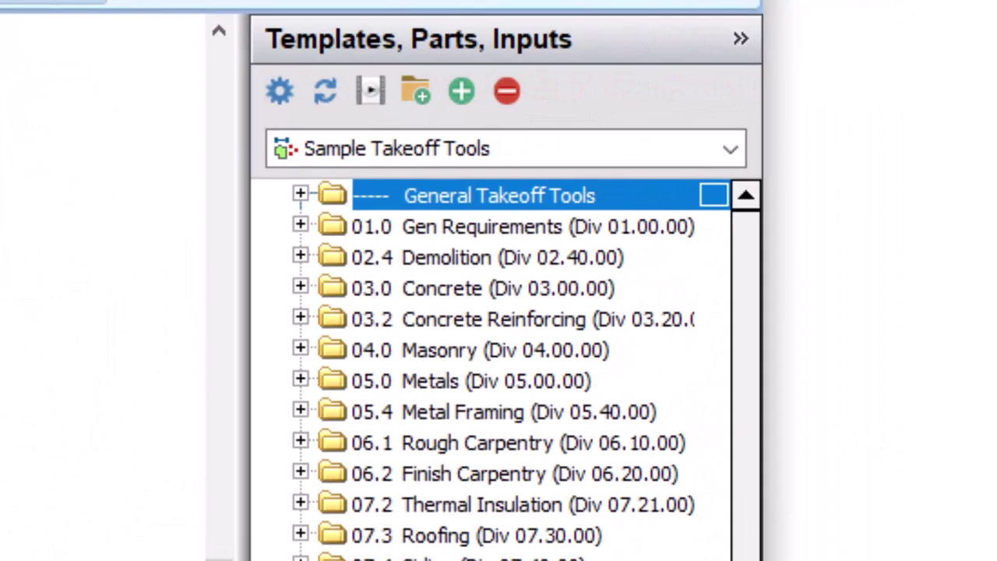
Expand Concrete Assemblies > Linear > Advanced > Grade Beam to show its concrete, #4 rebar, stirrup and labor parts
left_click(738, 150)
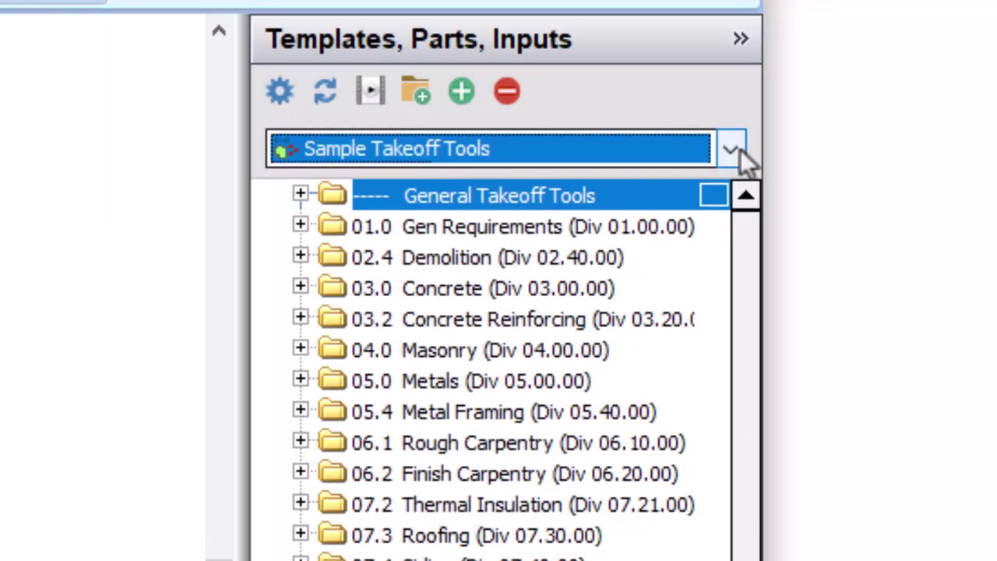
key("Down")
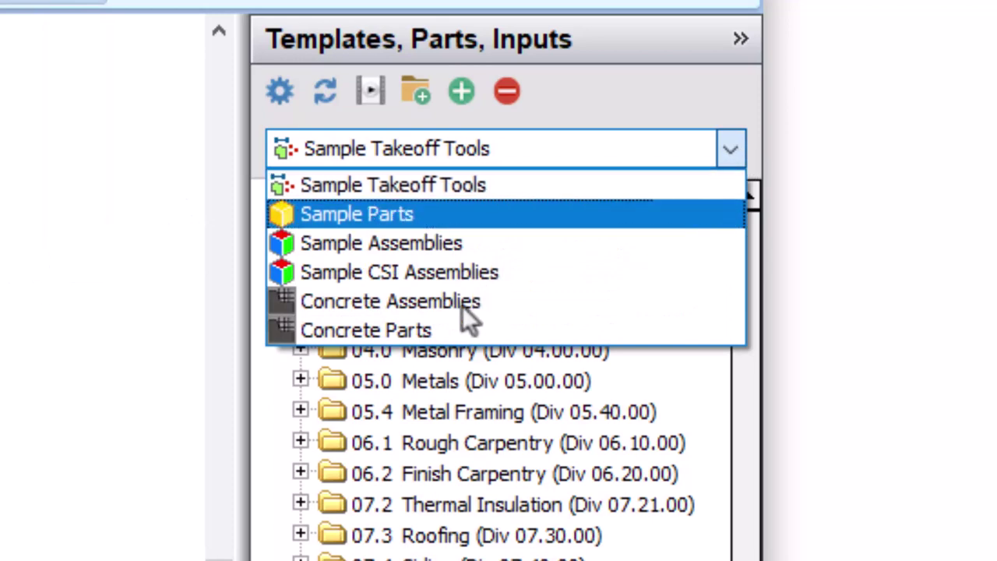
left_click(462, 306)
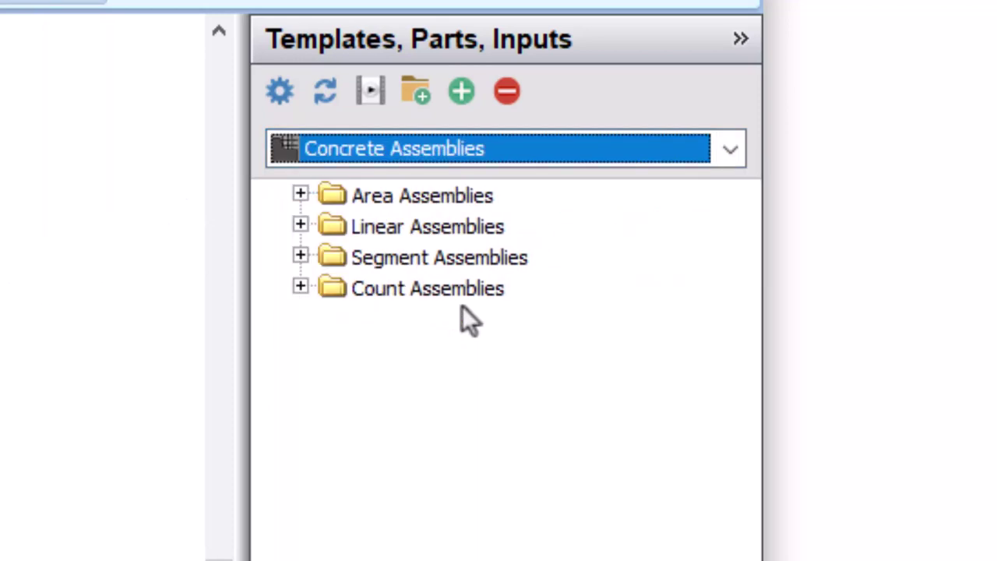
left_click(298, 235)
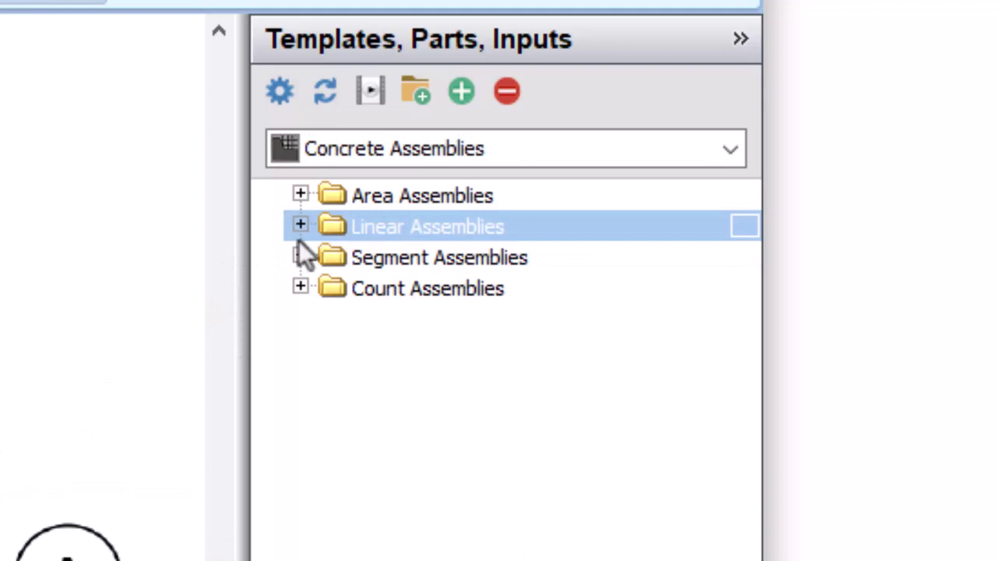
left_click(302, 226)
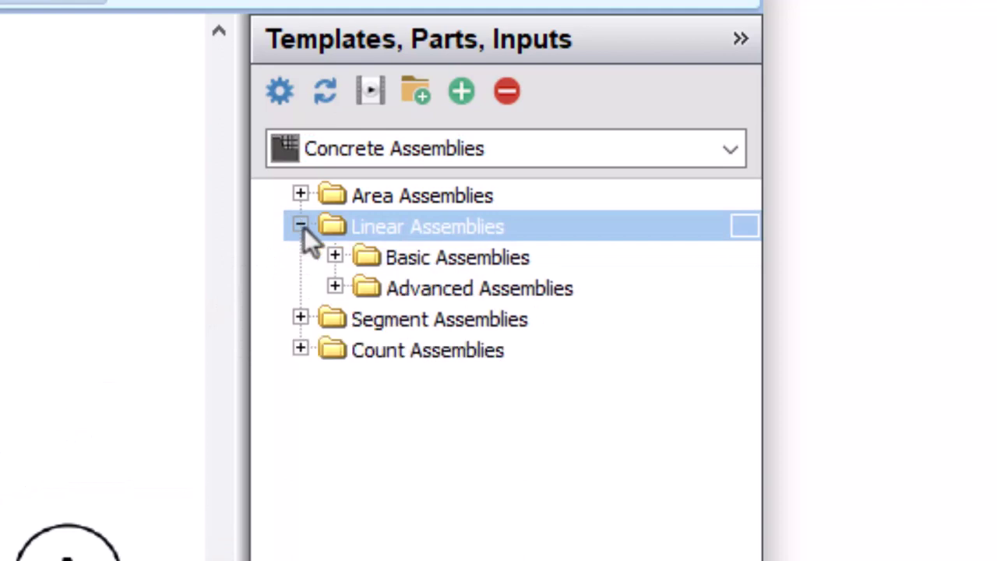
left_click(336, 286)
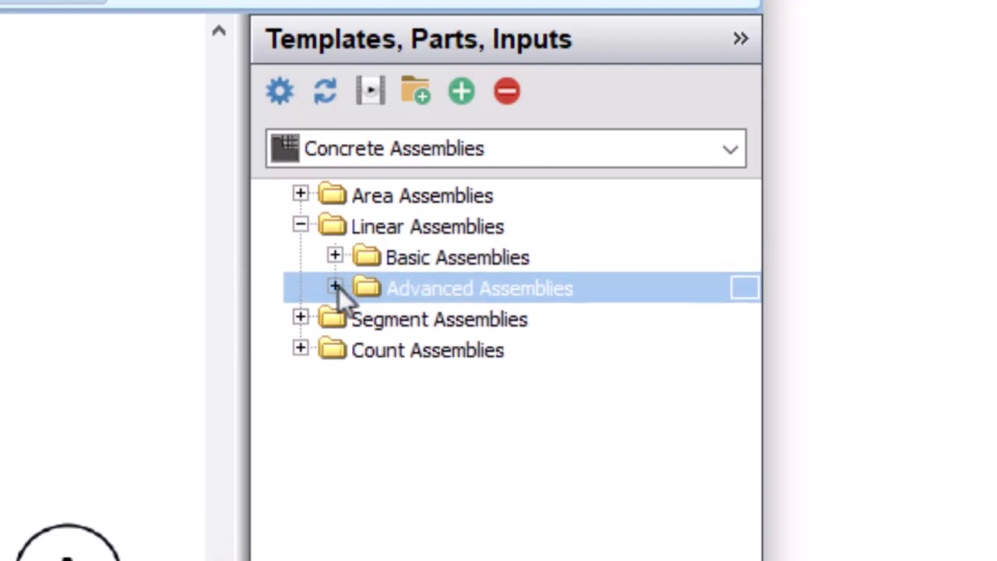
left_click(337, 288)
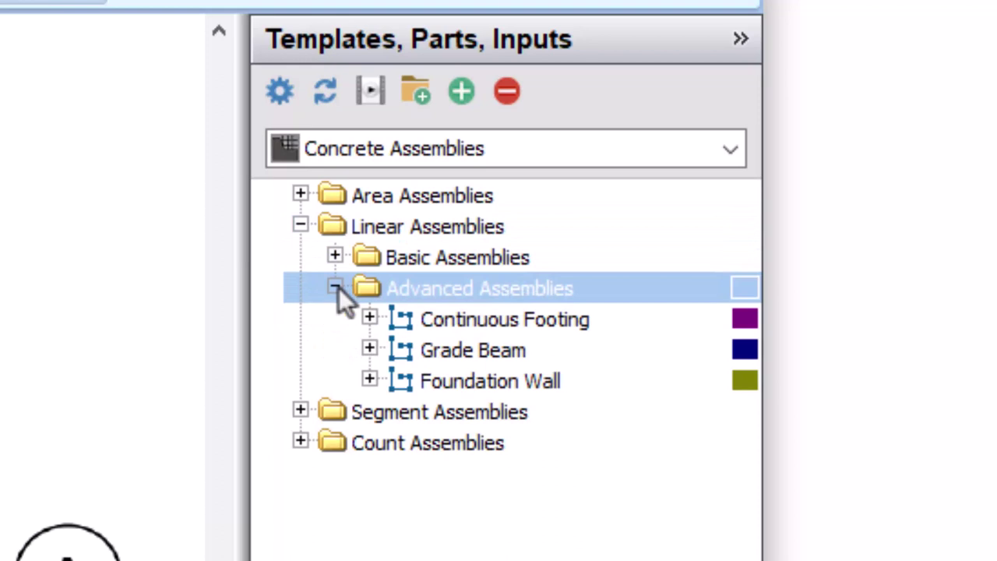
left_click(360, 324)
left_click(368, 346)
left_click(369, 348)
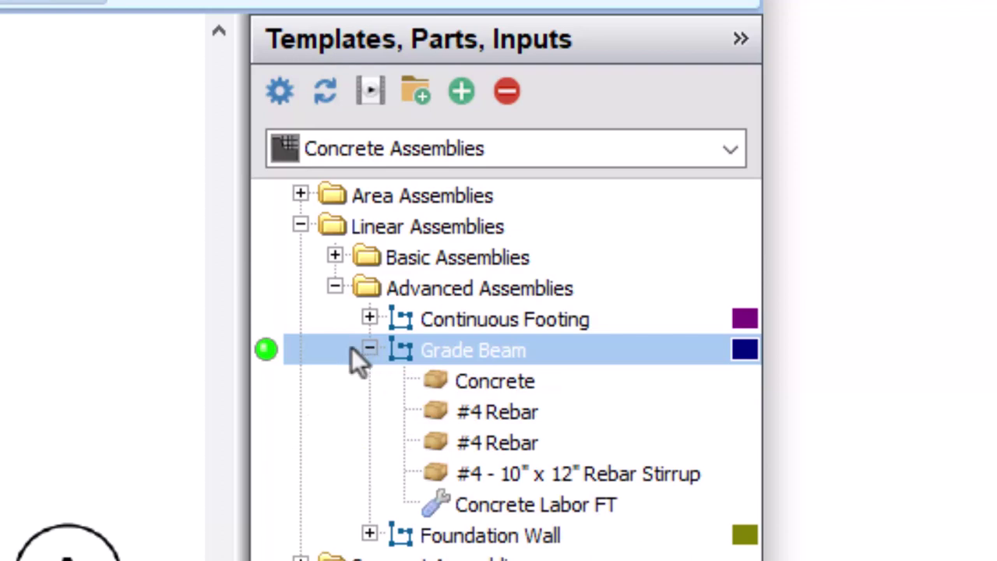
Give the Grade Beam a 32 in depth, six #6 continuous bars, and verticals at 16 in, 1 per row, length 4
double_click(269, 349)
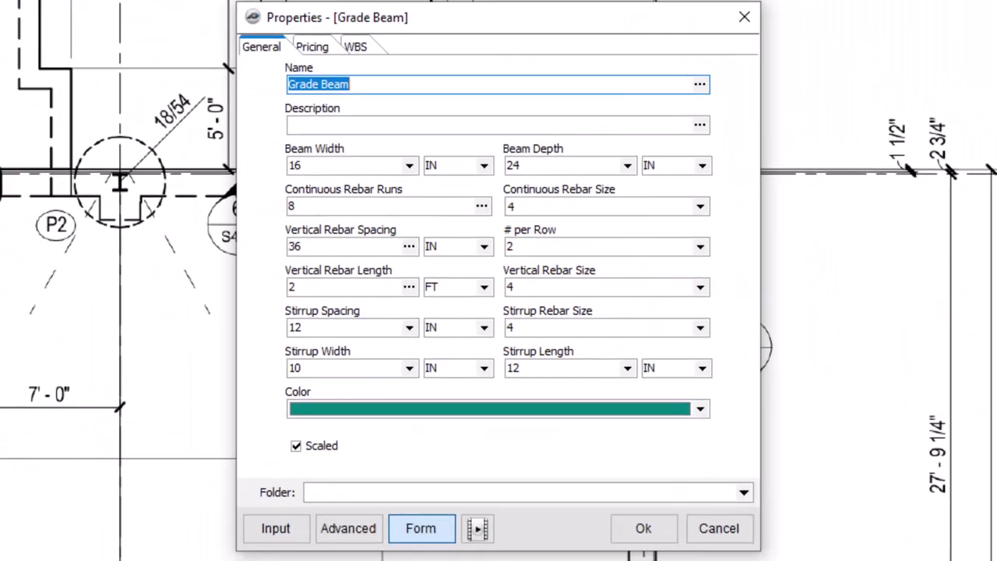
key("Tab")
key("Tab")
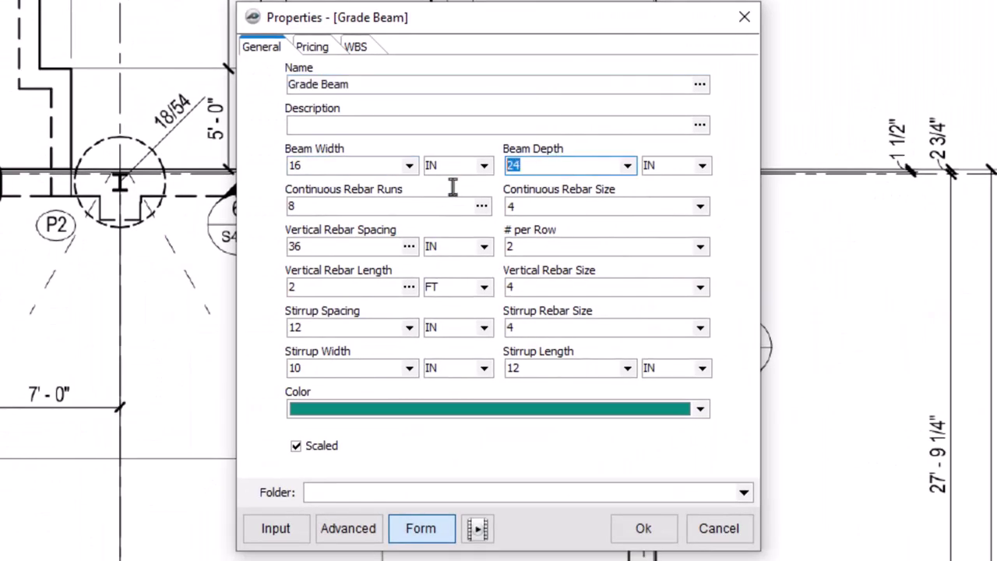
type("32")
key("Tab")
key("Tab")
type("6")
key("Tab")
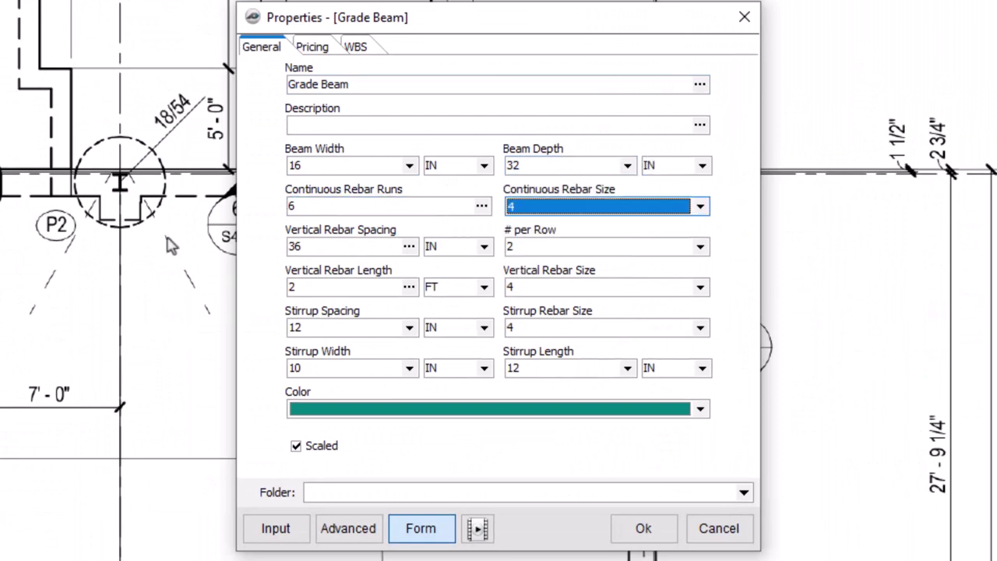
type("6")
key("Tab")
type("16")
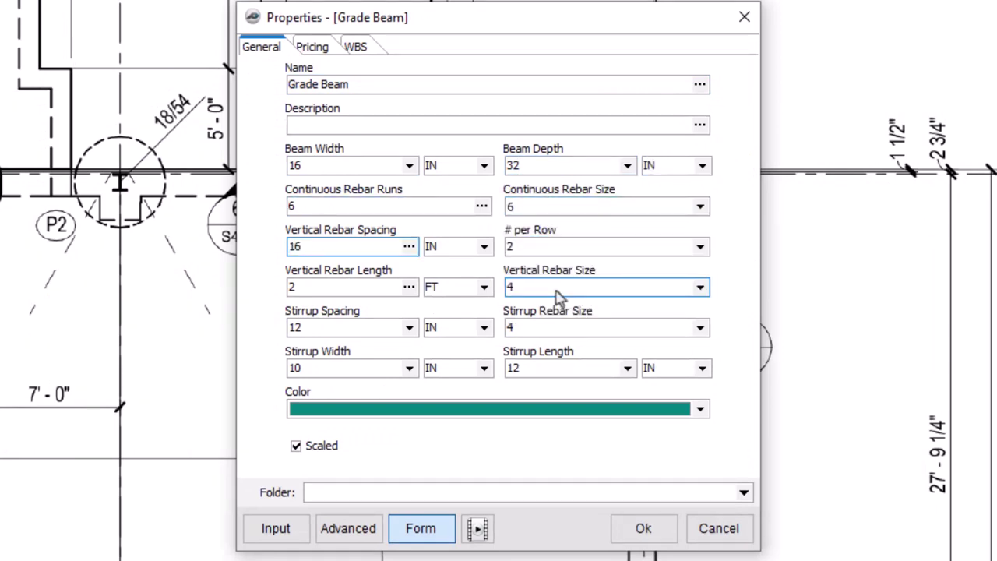
key("Tab")
key("Tab")
type("1")
key("Tab")
type("4")
key("Tab")
key("Tab")
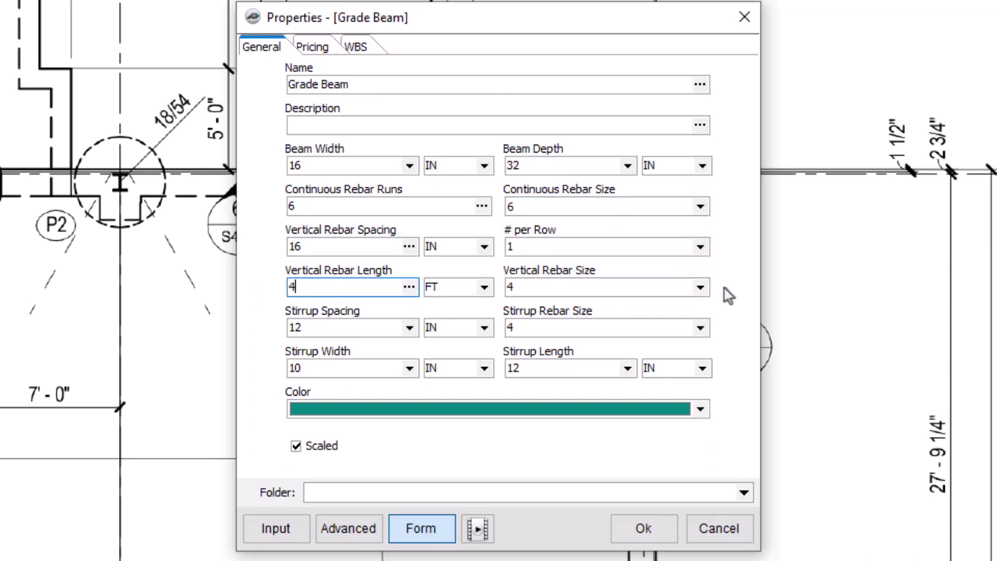
Set stirrups to 10 in spacing at 12 × 28 in, review pricing and WBS, and accept
left_click(355, 328)
type("10")
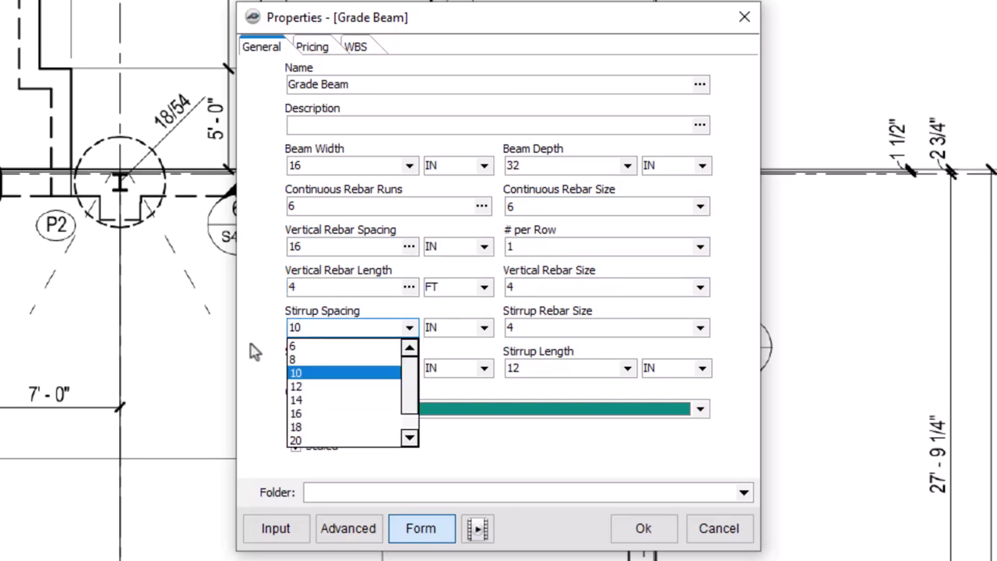
key("Tab")
left_click(249, 392)
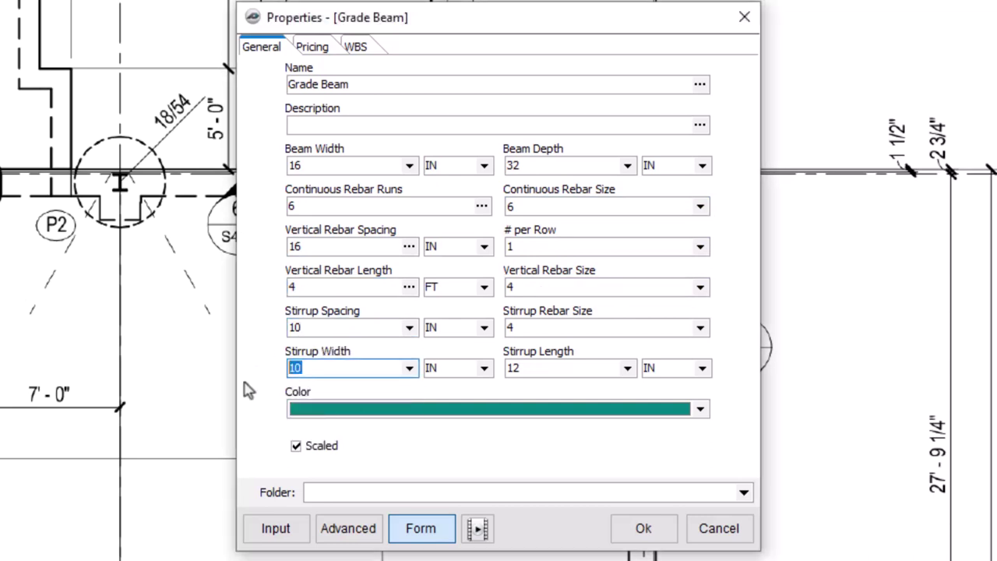
type("12")
key("Tab")
type("28")
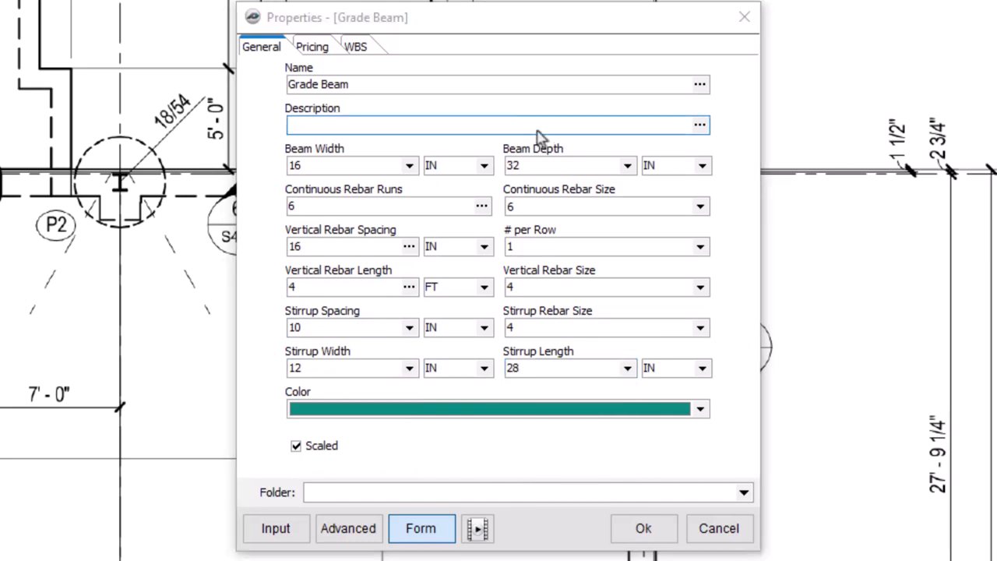
left_click(310, 47)
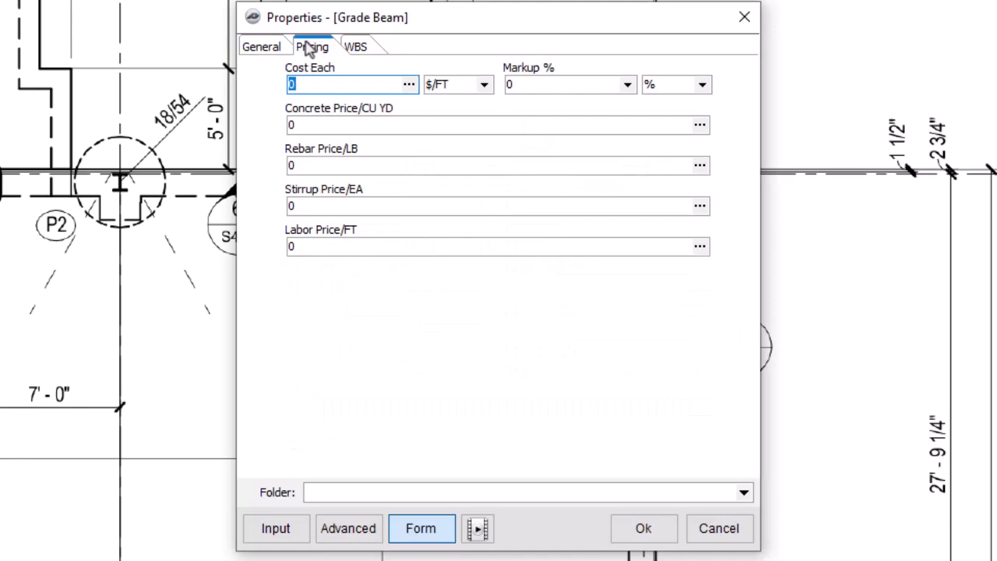
left_click(371, 49)
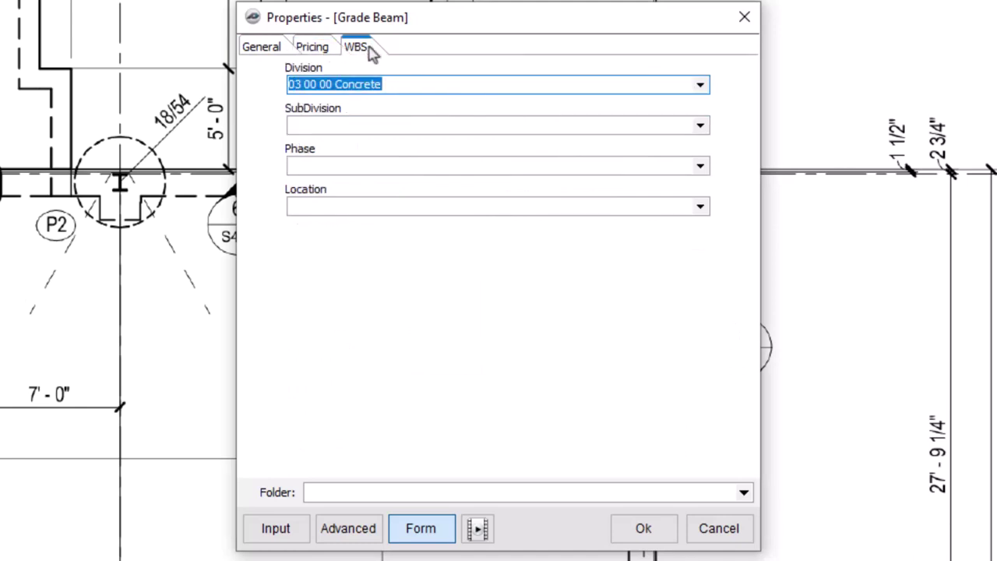
left_click(644, 531)
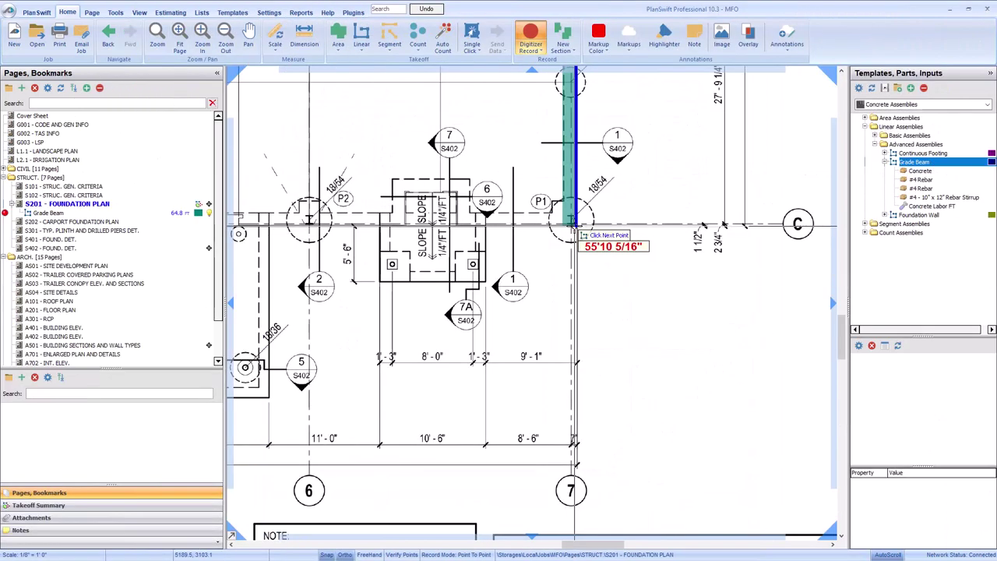
Finish the Grade Beam run at 73.8 ft, giving 10 CU YD concrete and 665 LBS #6 rebar
right_click(487, 226)
left_click(522, 240)
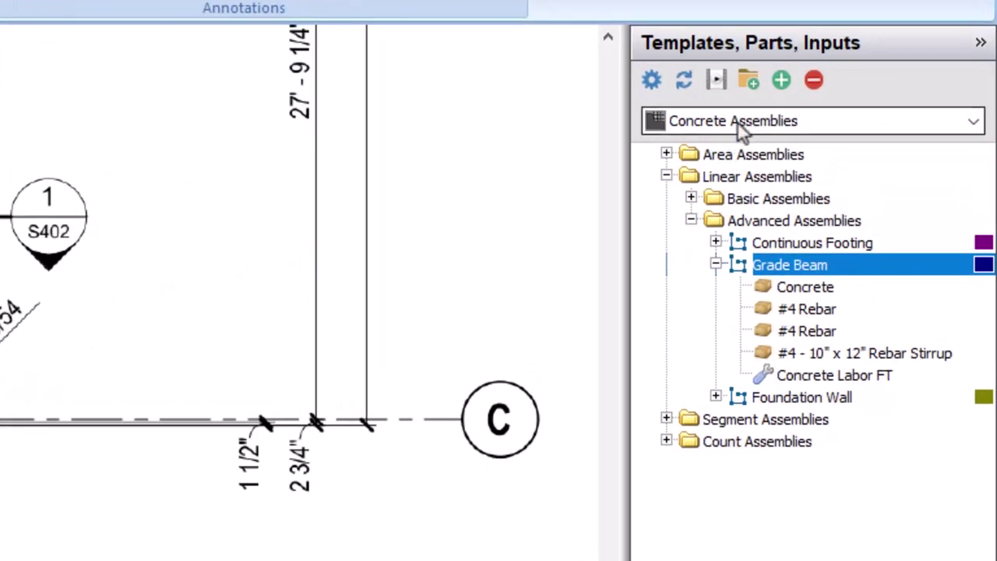
left_click(894, 106)
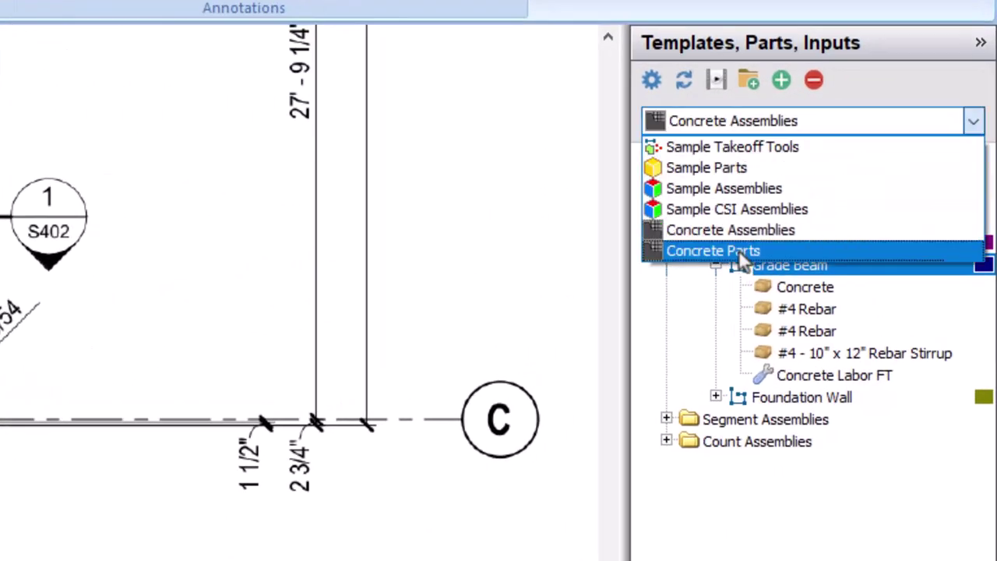
Switch to Concrete Parts and expand Linear Takeoff Parts > Steel > Rebar Priced per TON
left_click(738, 251)
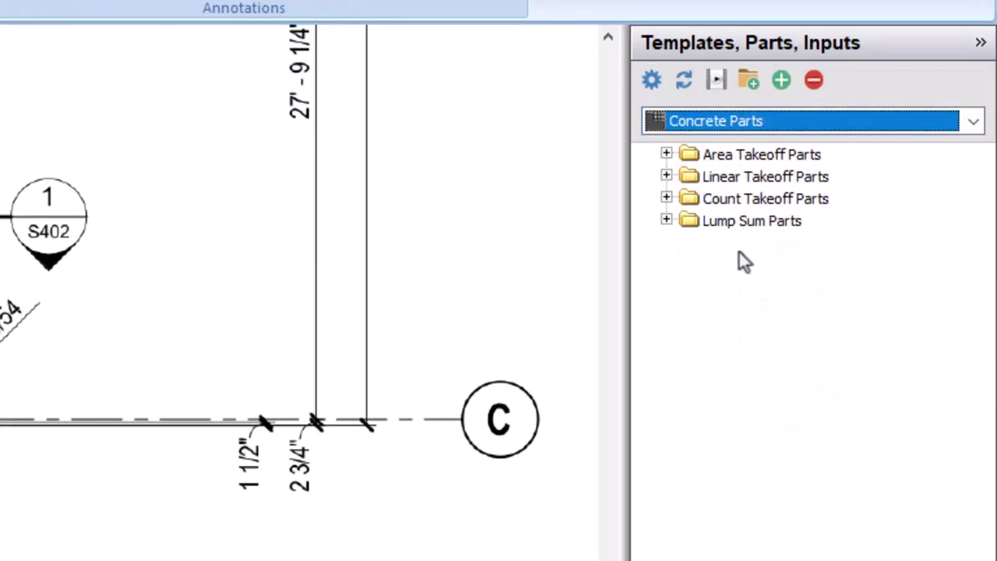
left_click(667, 177)
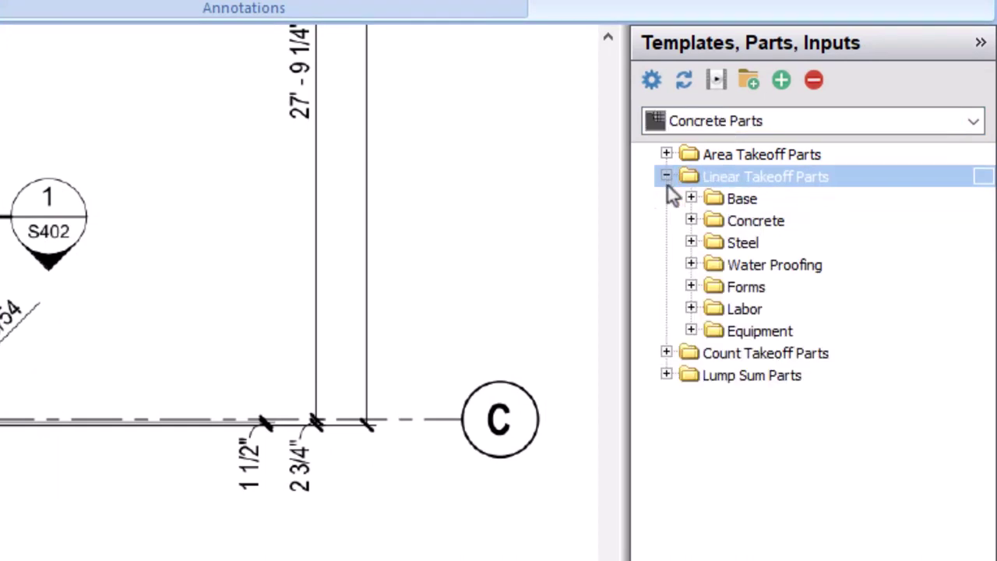
left_click(692, 243)
left_click(691, 243)
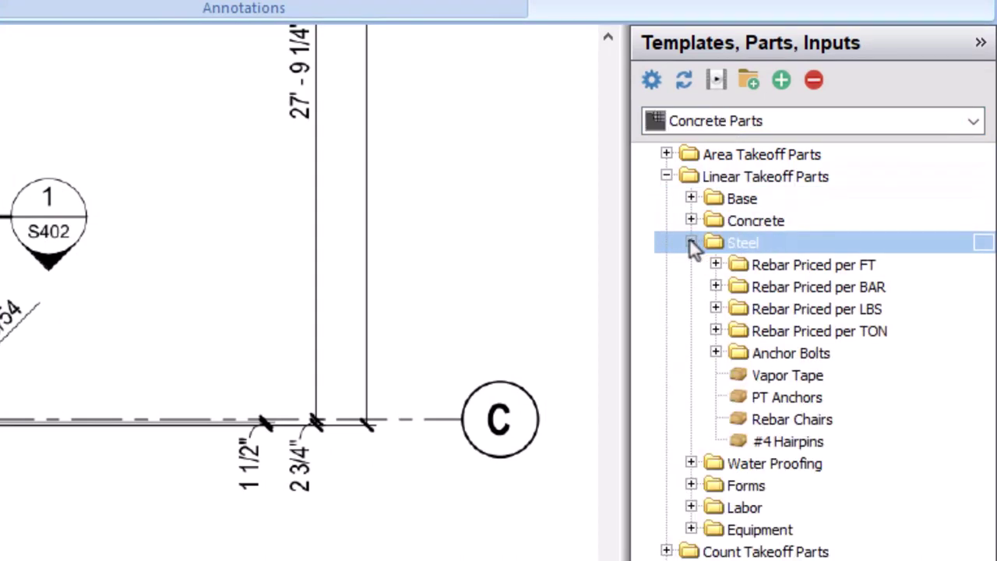
left_click(941, 268)
left_click(943, 285)
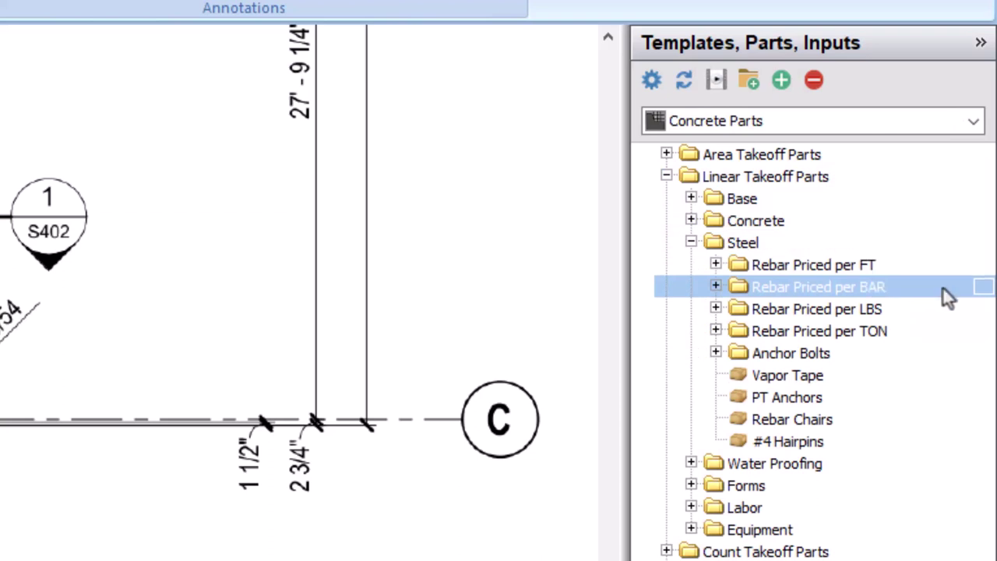
left_click(941, 309)
left_click(941, 332)
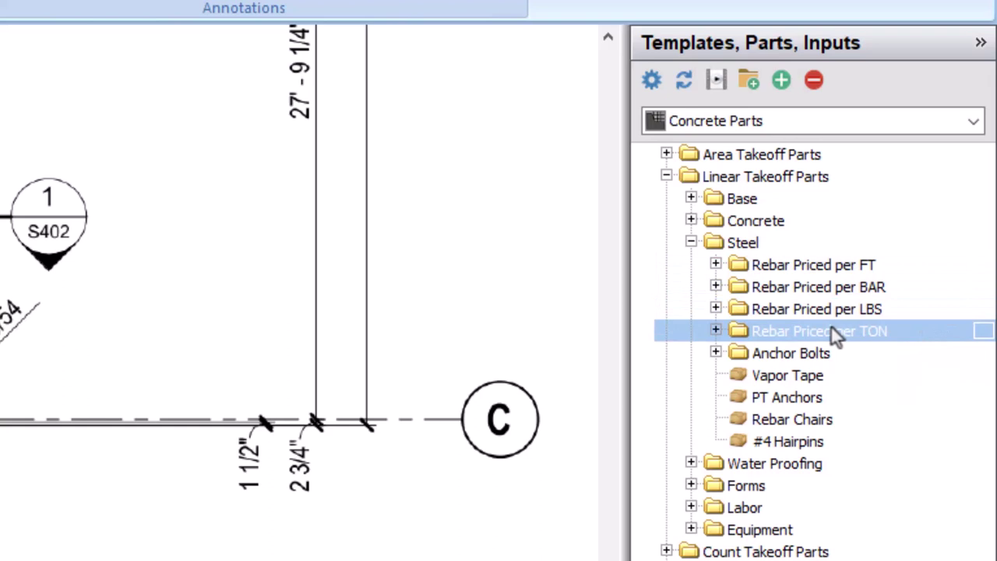
left_click(716, 331)
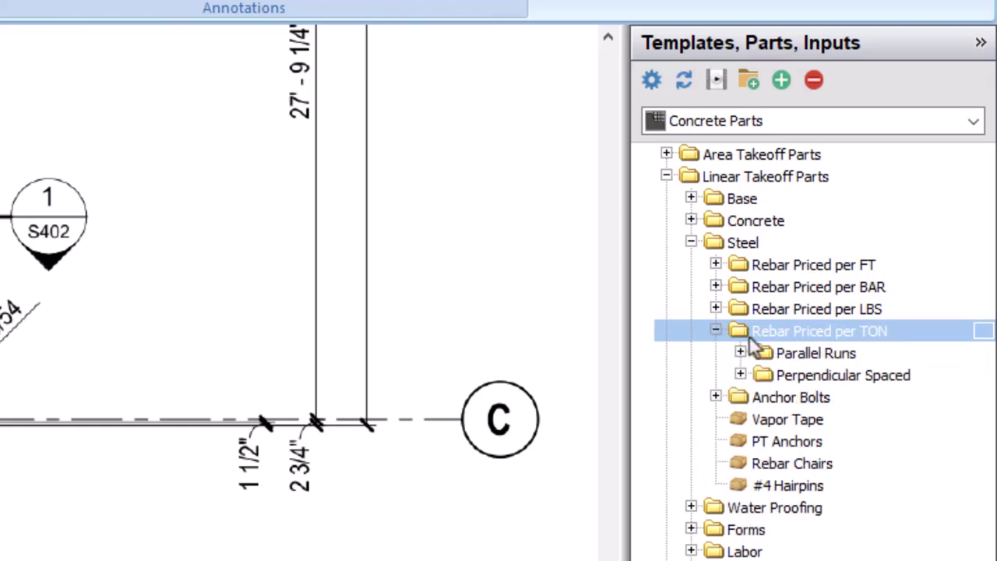
Expand Parallel Runs and select the per-ton #6 Rebar part
left_click(935, 355)
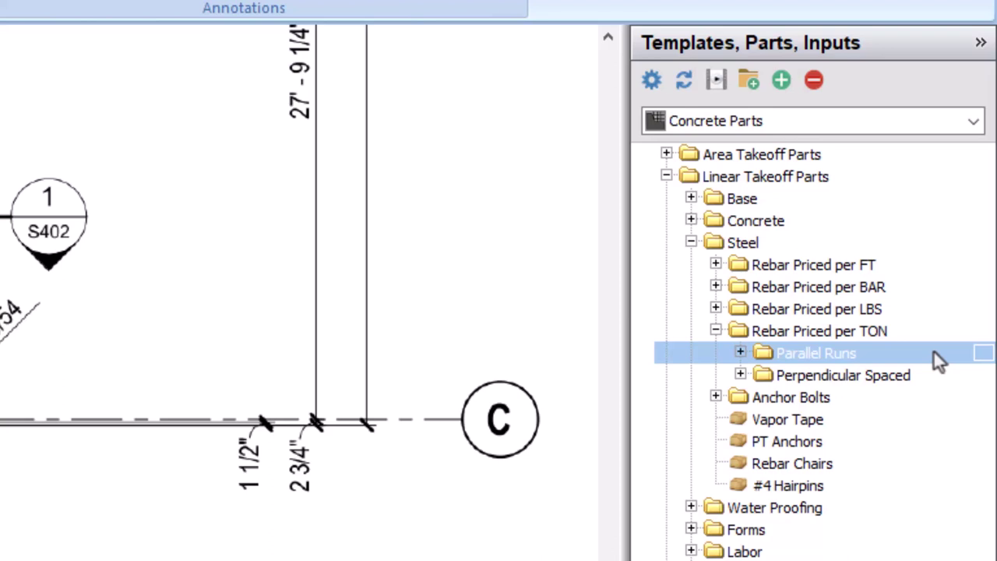
left_click(740, 353)
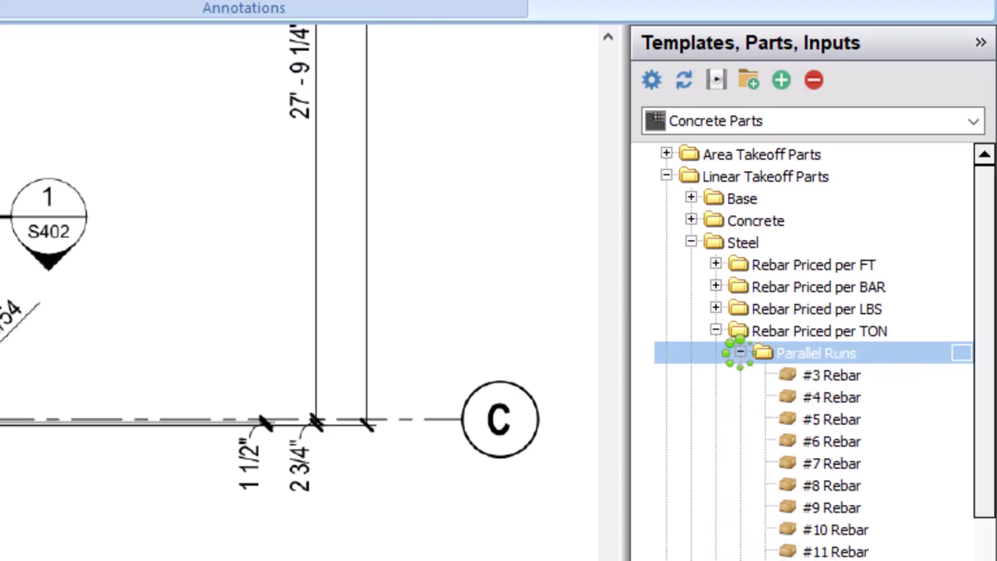
left_click(784, 377)
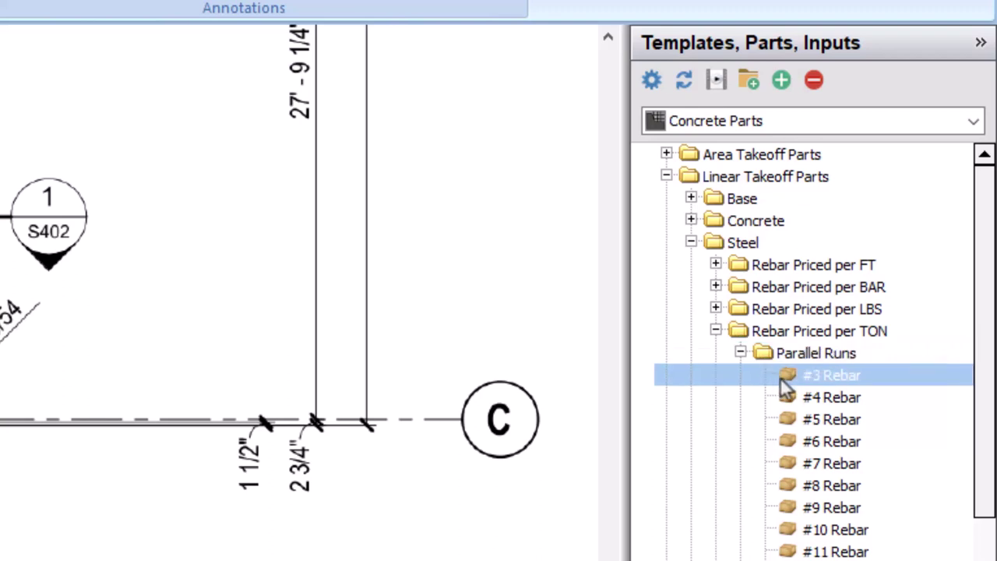
left_click(838, 421)
left_click(842, 441)
Add per-ton #6 Rebar to the grade beam with 6 runs
left_click_drag(842, 441, 0, 301)
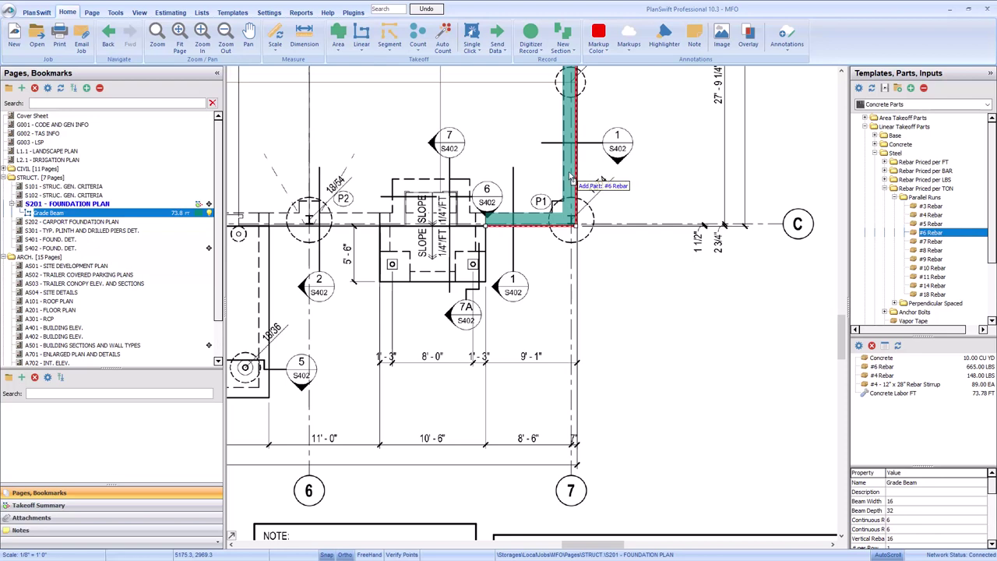
left_click_drag(570, 176, 569, 177)
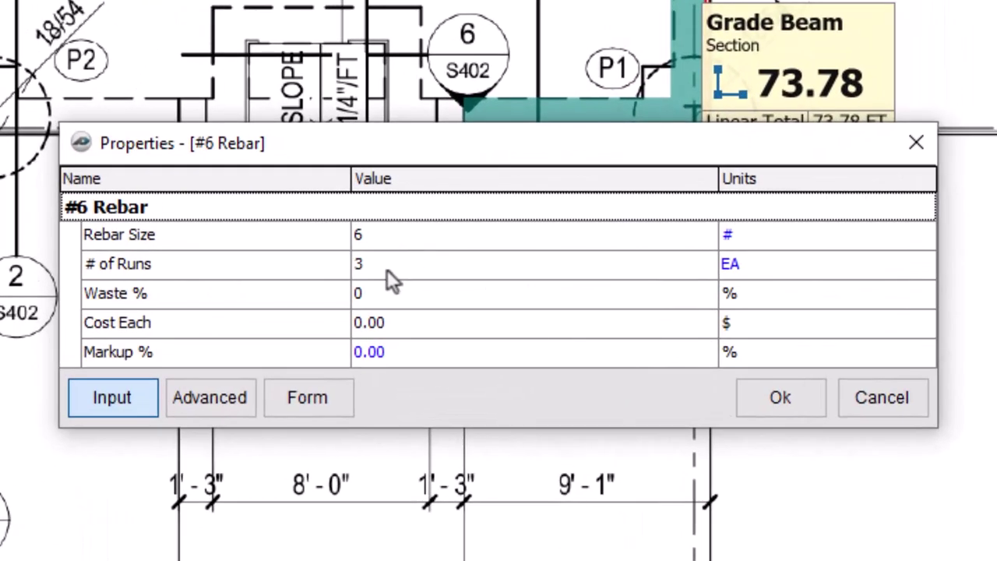
left_click(384, 265)
type("6")
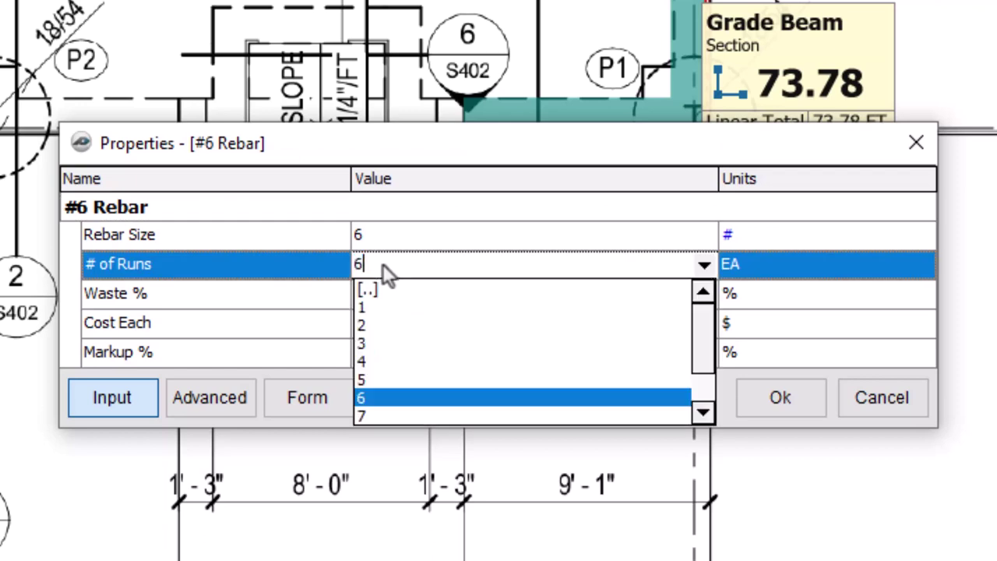
left_click(383, 264)
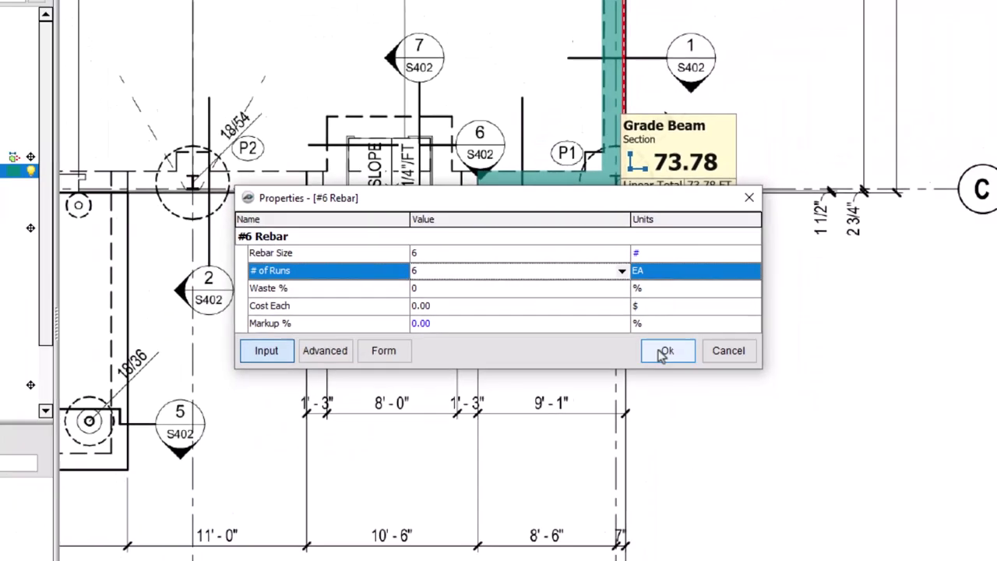
left_click(665, 352)
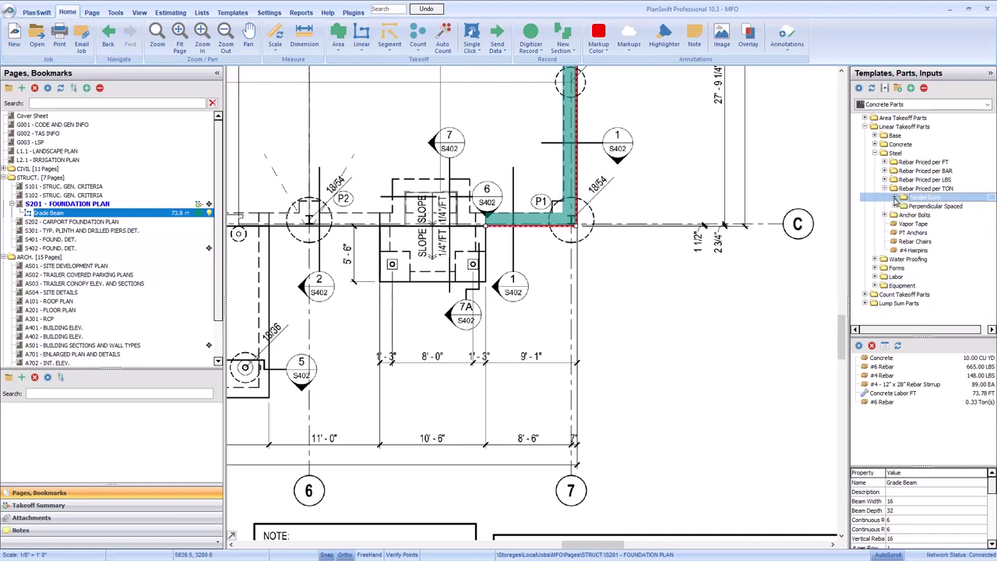
Add Perpendicular Spaced per-ton #4 Rebar to the grade beam with a length of 4
left_click(902, 205)
left_click_drag(931, 224, 569, 181)
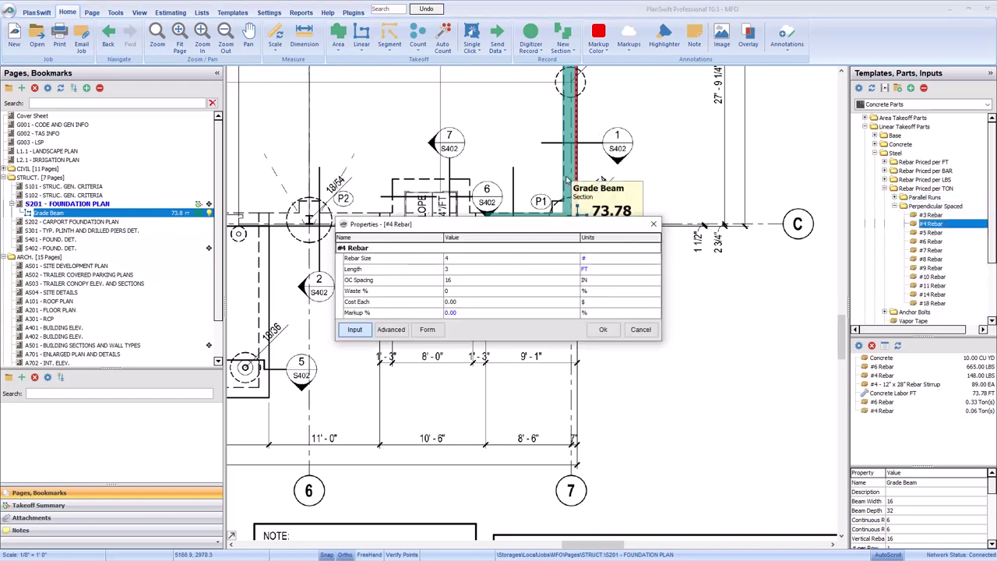
left_click(462, 269)
left_click(460, 269)
left_click(458, 285)
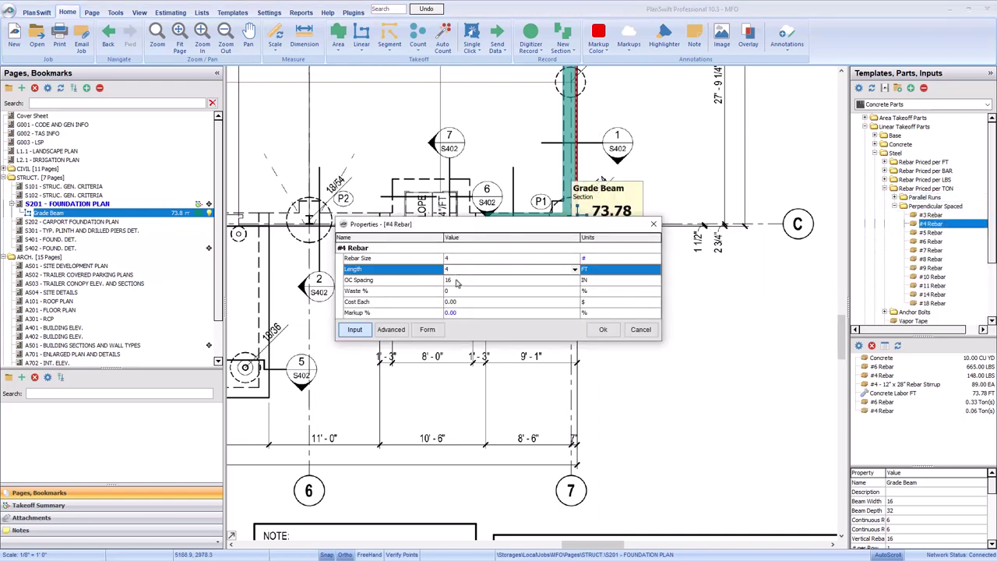
left_click(603, 328)
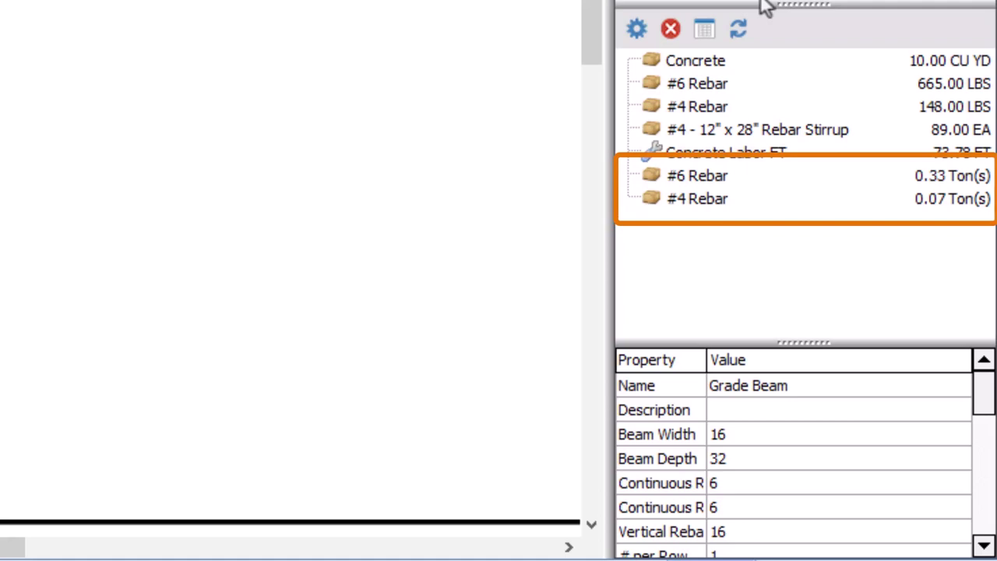
Bring up actions for the pound-priced #6 Rebar row, then browse the Area and Count Assemblies folders
right_click(748, 76)
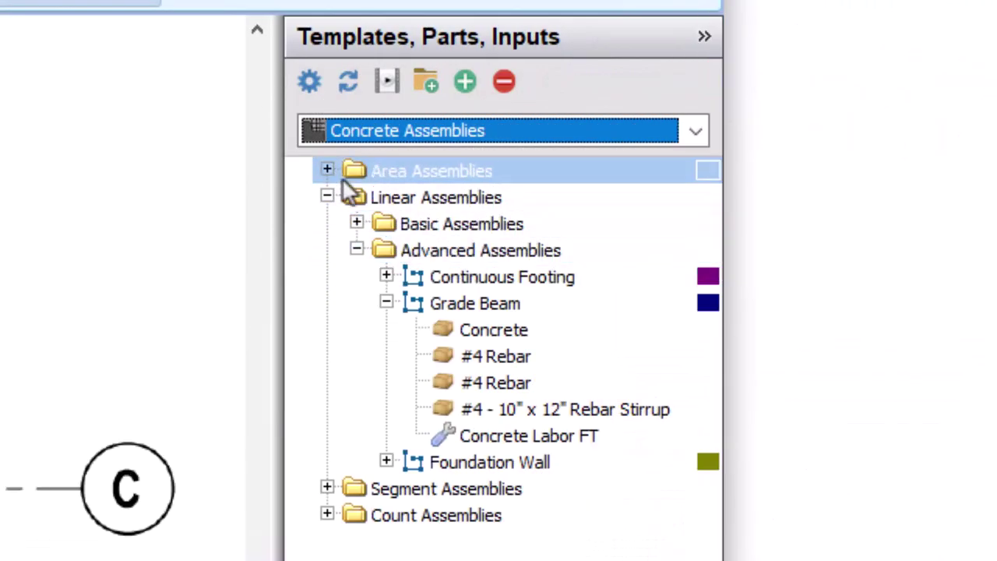
left_click(327, 170)
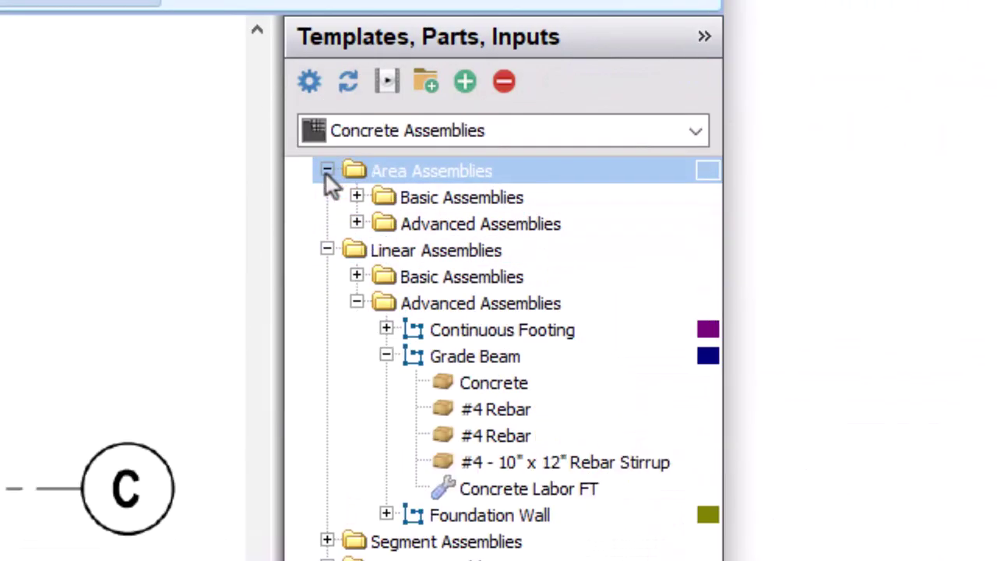
left_click(356, 224)
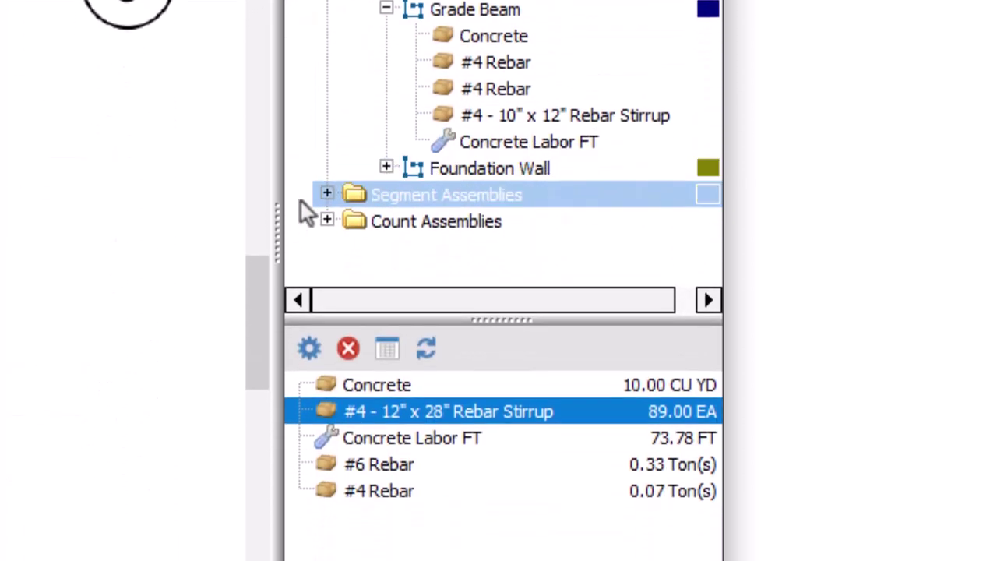
left_click(327, 221)
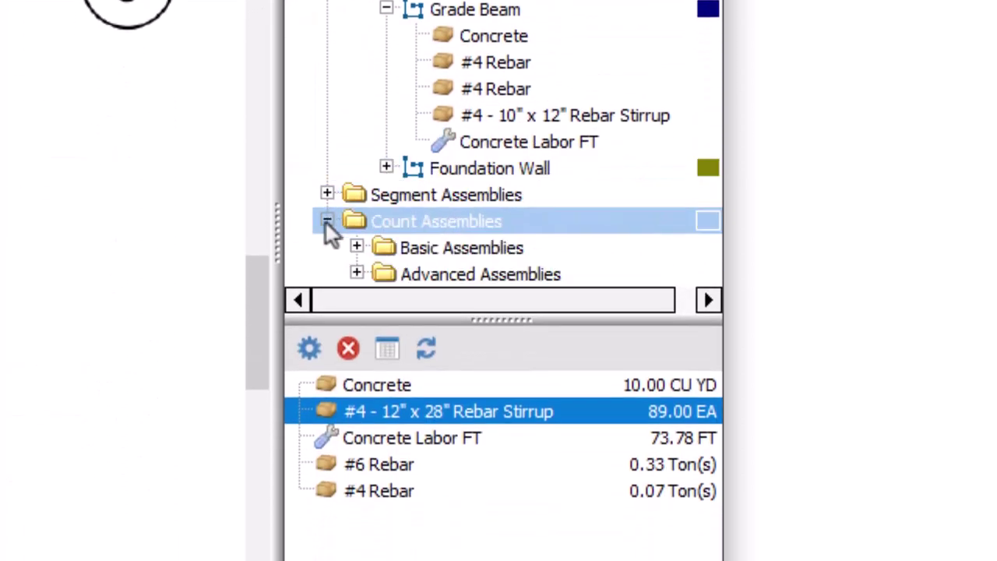
left_click(358, 268)
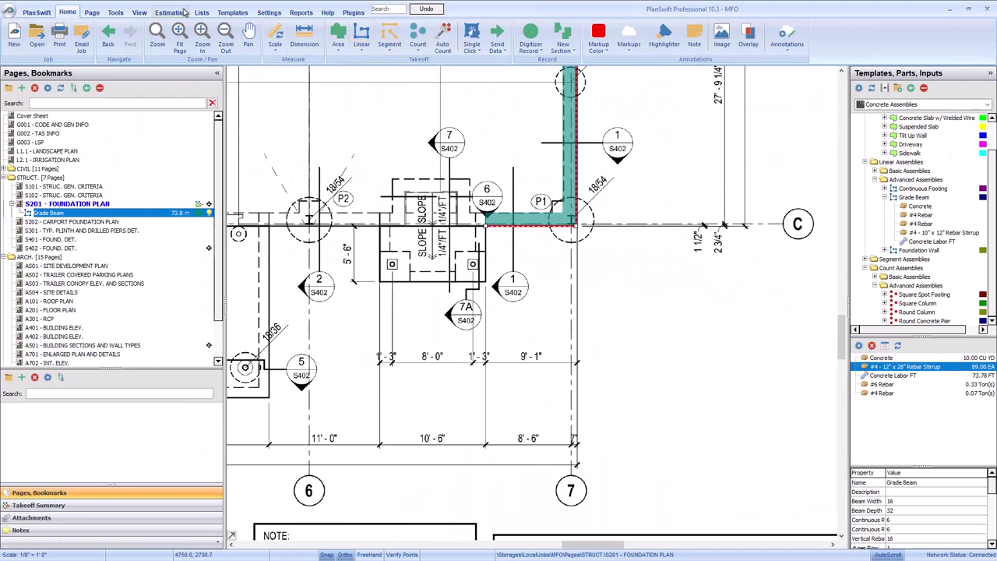
Show the Estimating tab listing the 73.78 FT Grade Beam with its concrete, stirrup, labor and per-ton rebar lines
left_click(178, 13)
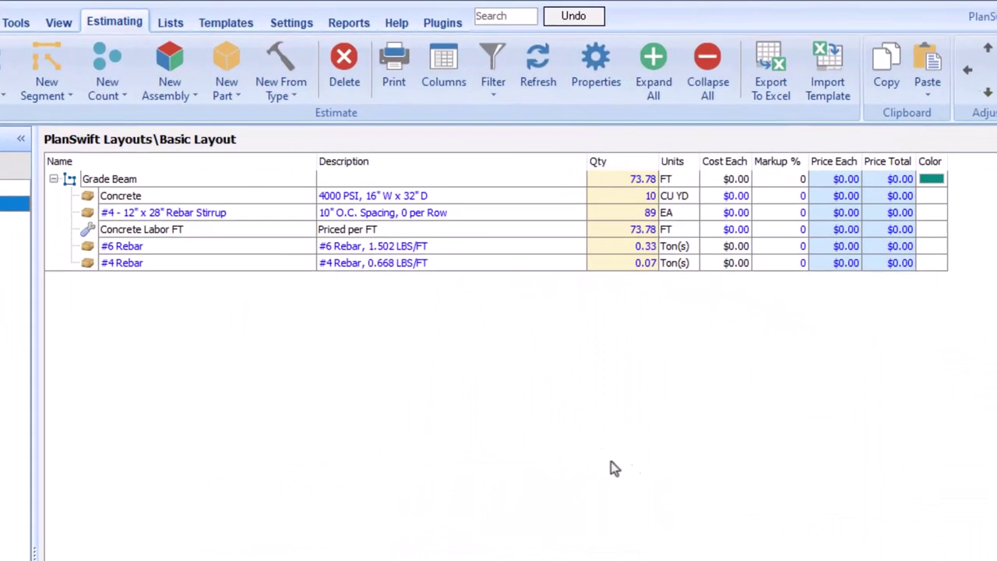